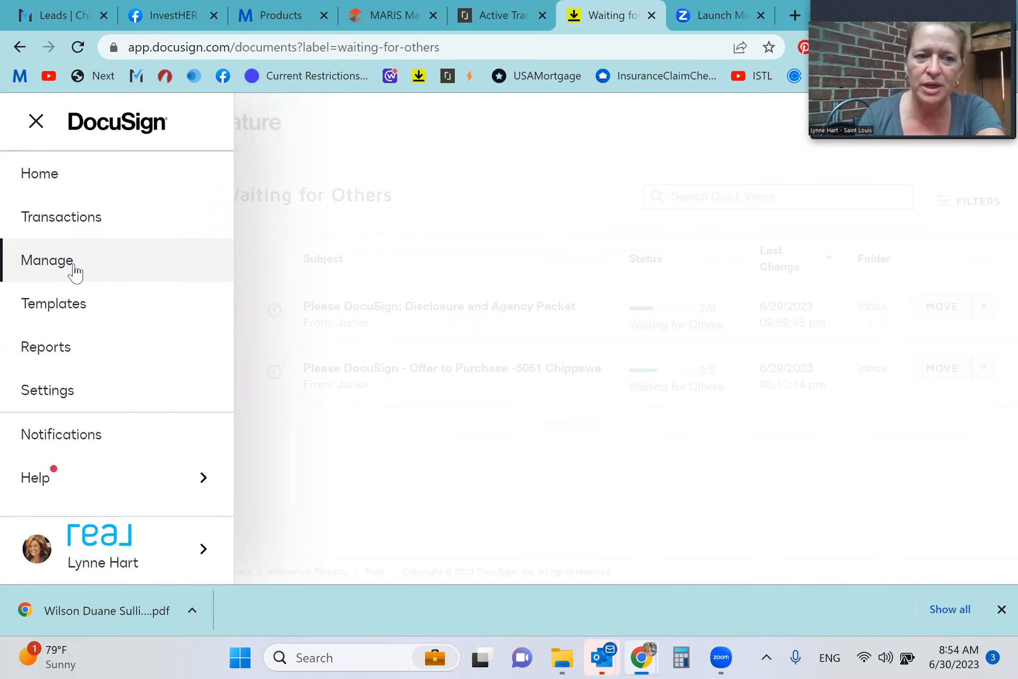
Start a new envelope from the Disclosure Packet template
click(50, 314)
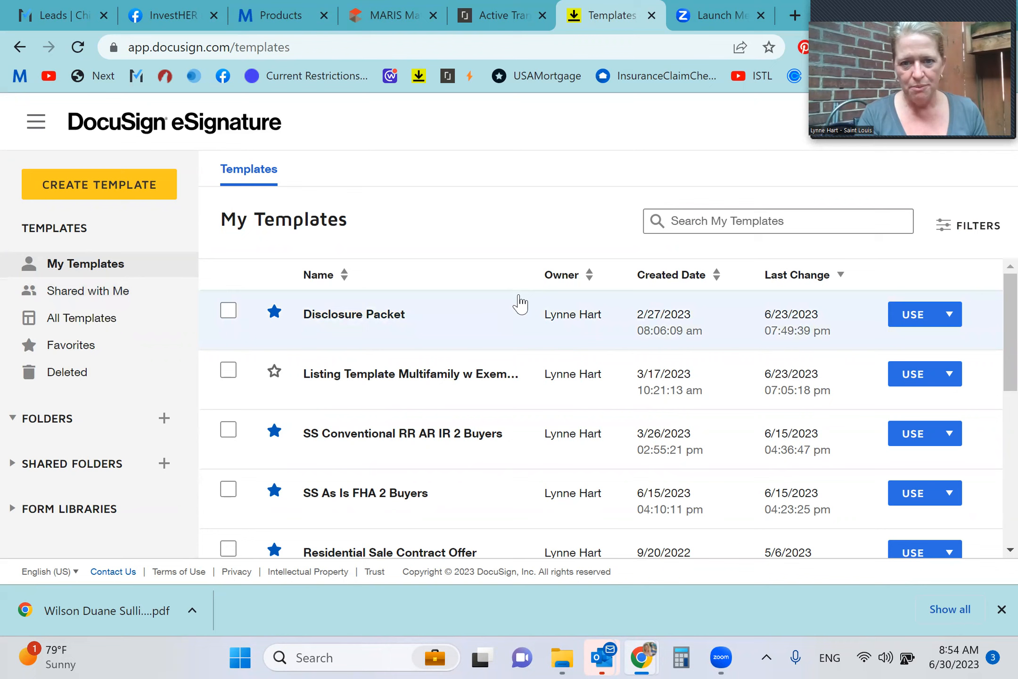
click(908, 314)
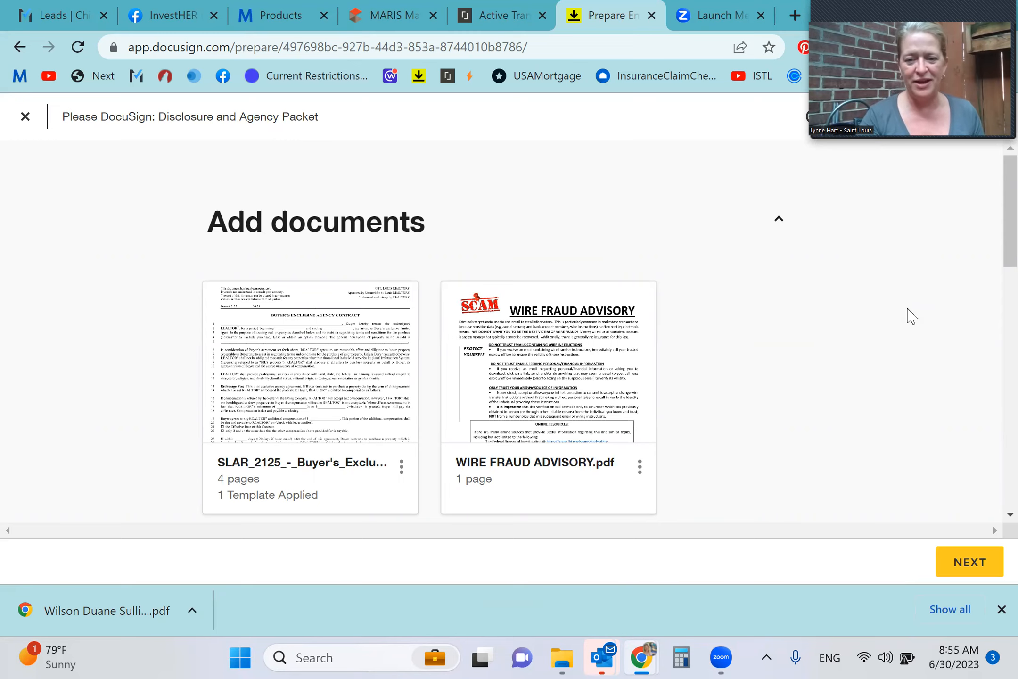
Review the packet's documents, continue to the field placement stage and dismiss the tip about switching recipients
scroll(911, 316, down, 8)
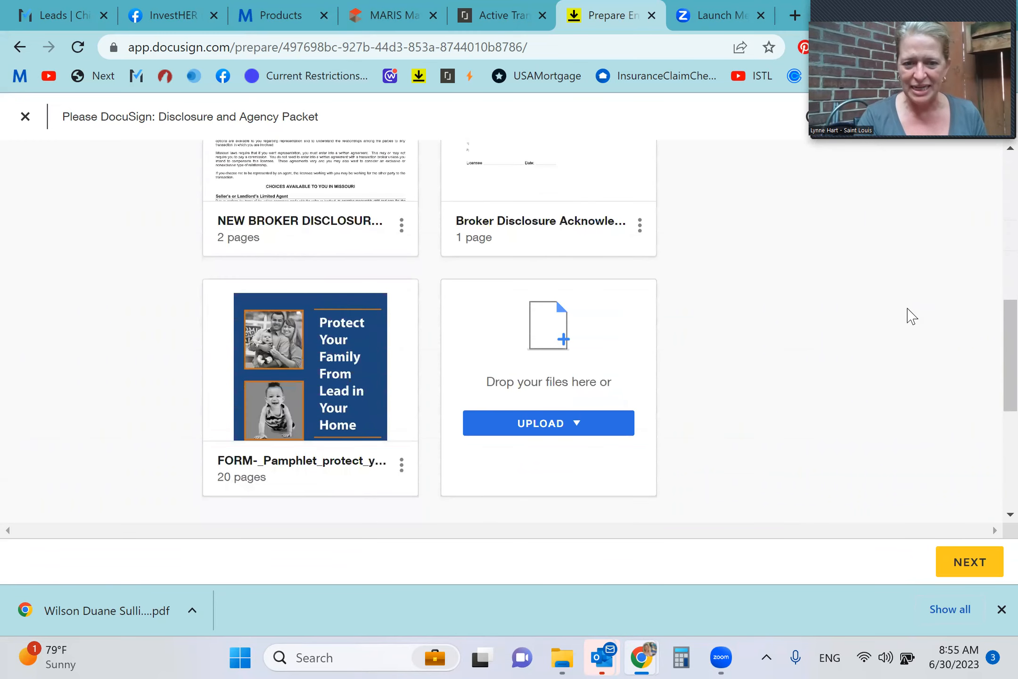
mouse_move(332, 335)
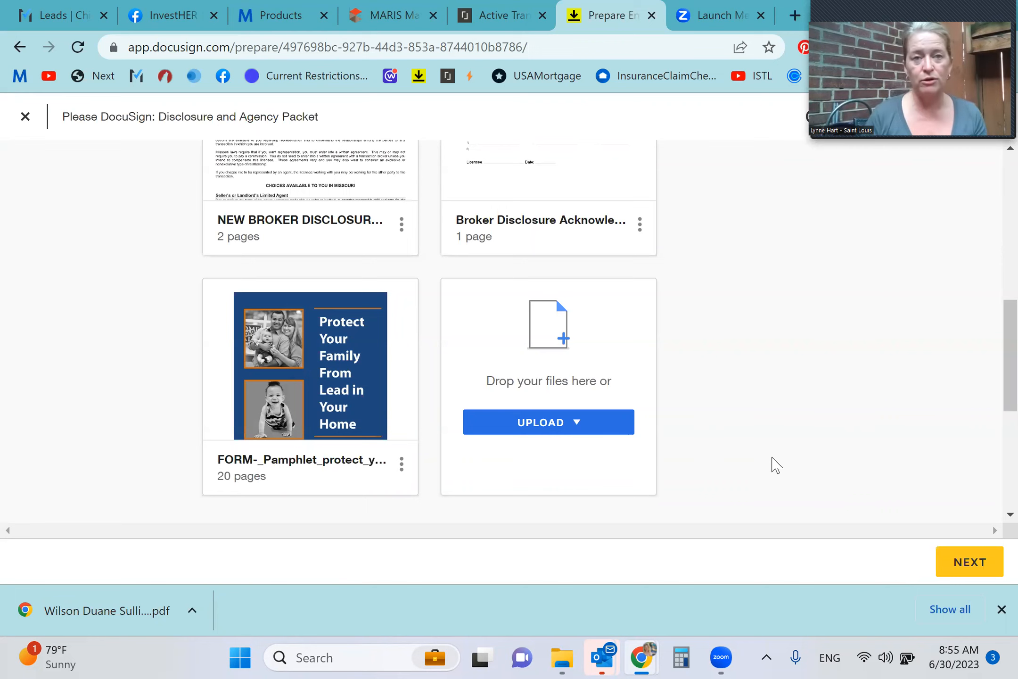
scroll(776, 466, up, 10)
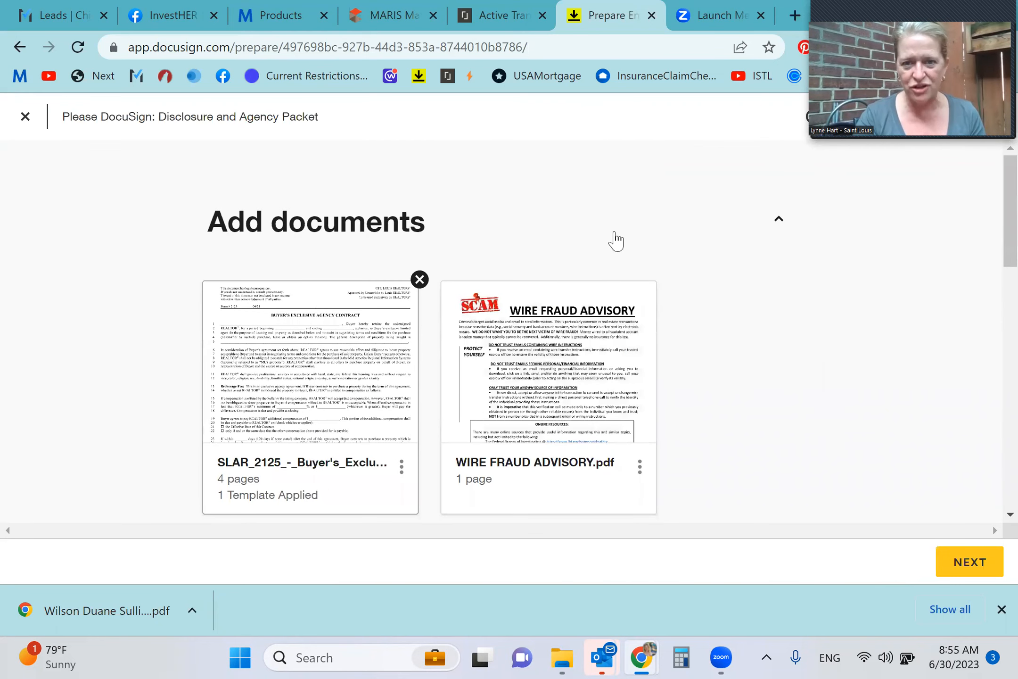
scroll(767, 401, down, 2)
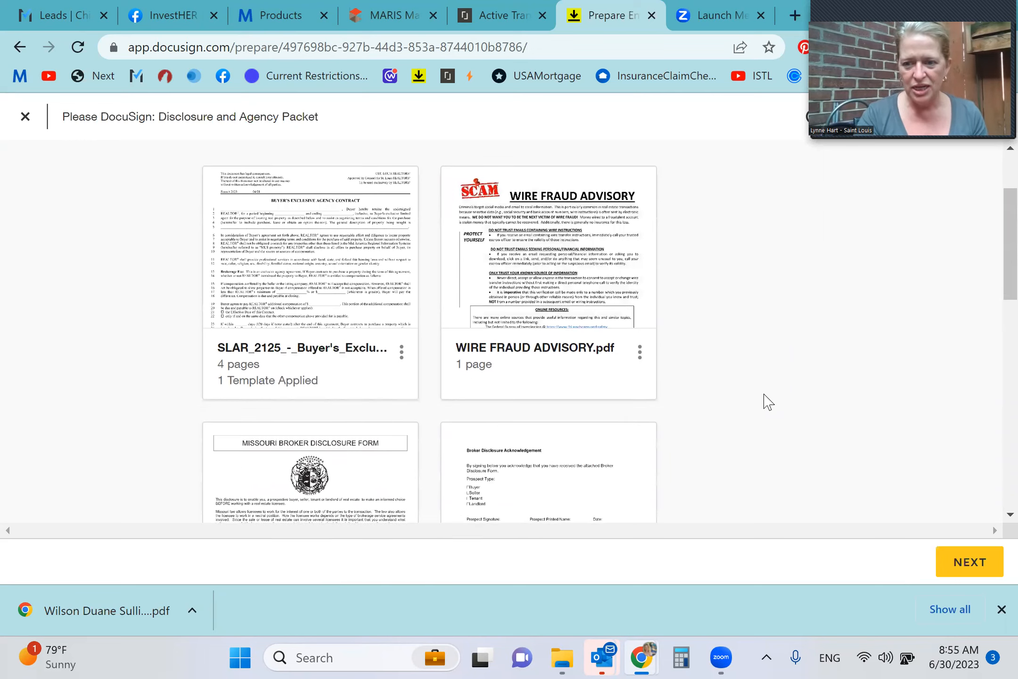
click(972, 561)
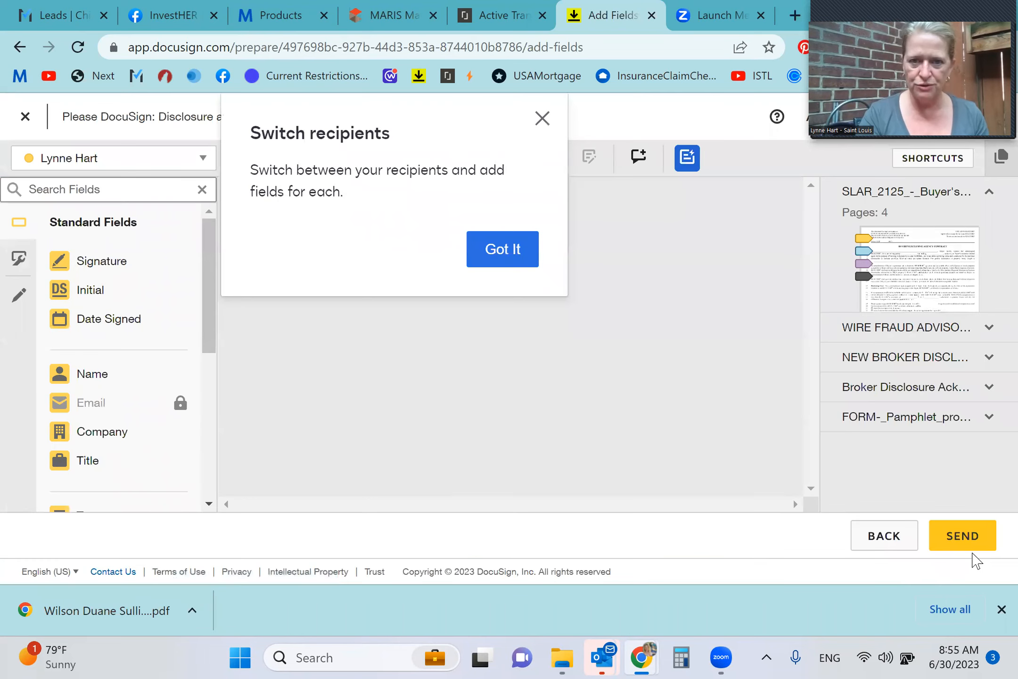
click(504, 253)
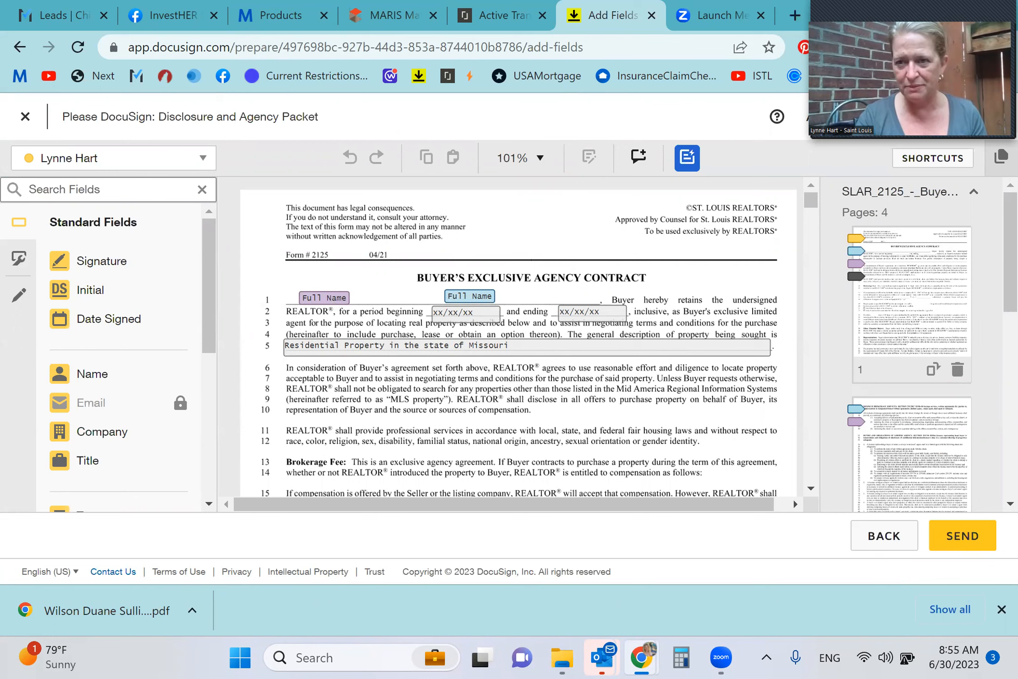
Open the envelope's recipient list for editing
drag(924, 11, 542, 25)
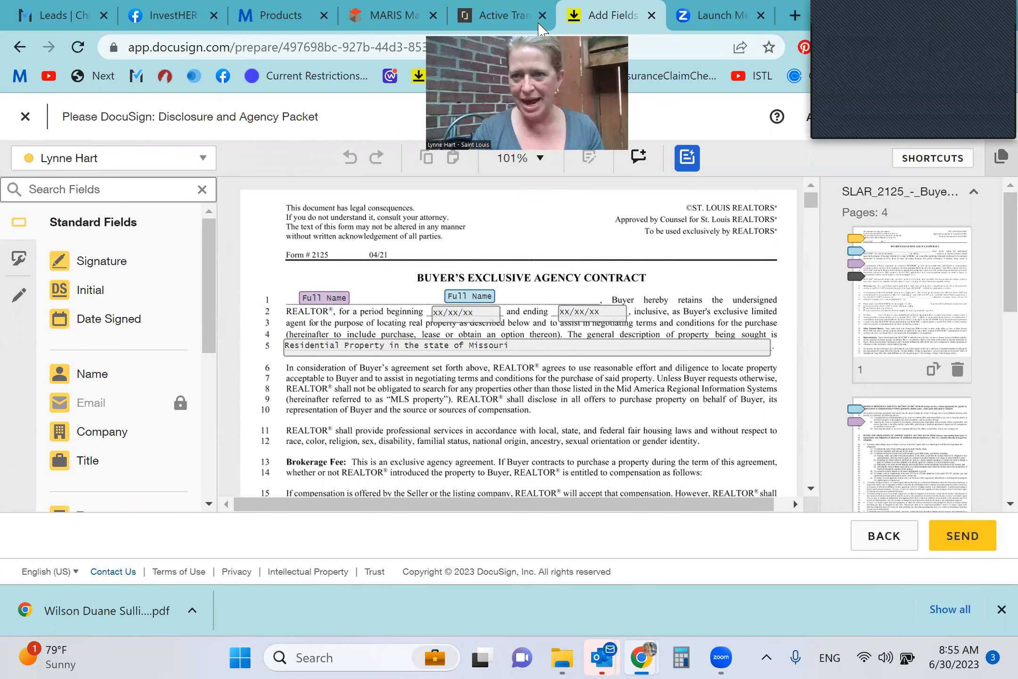
click(877, 121)
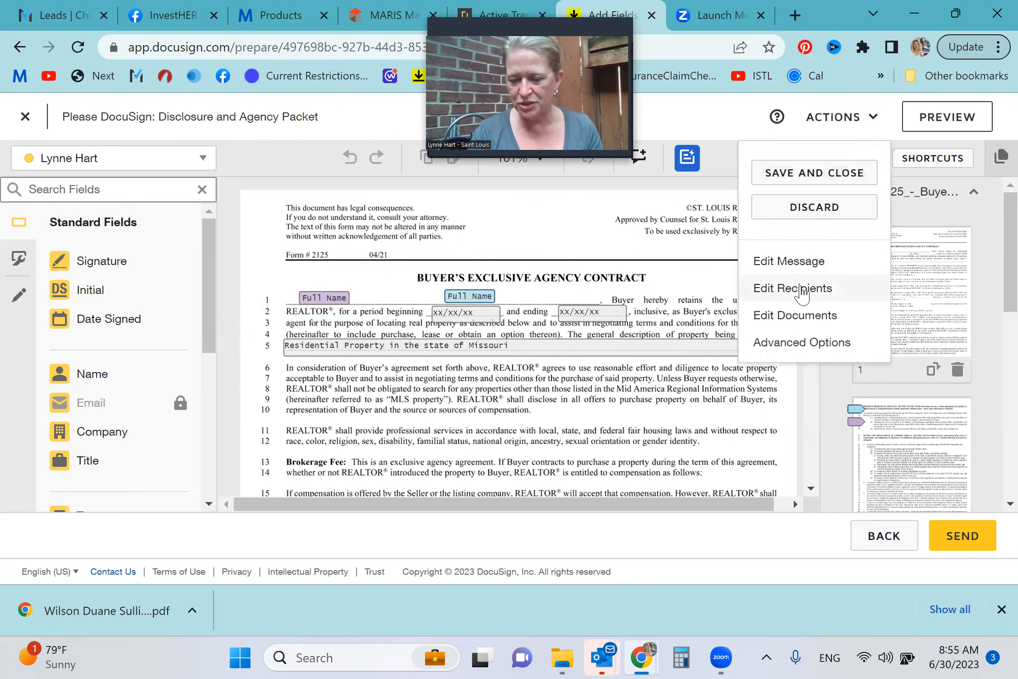
click(805, 292)
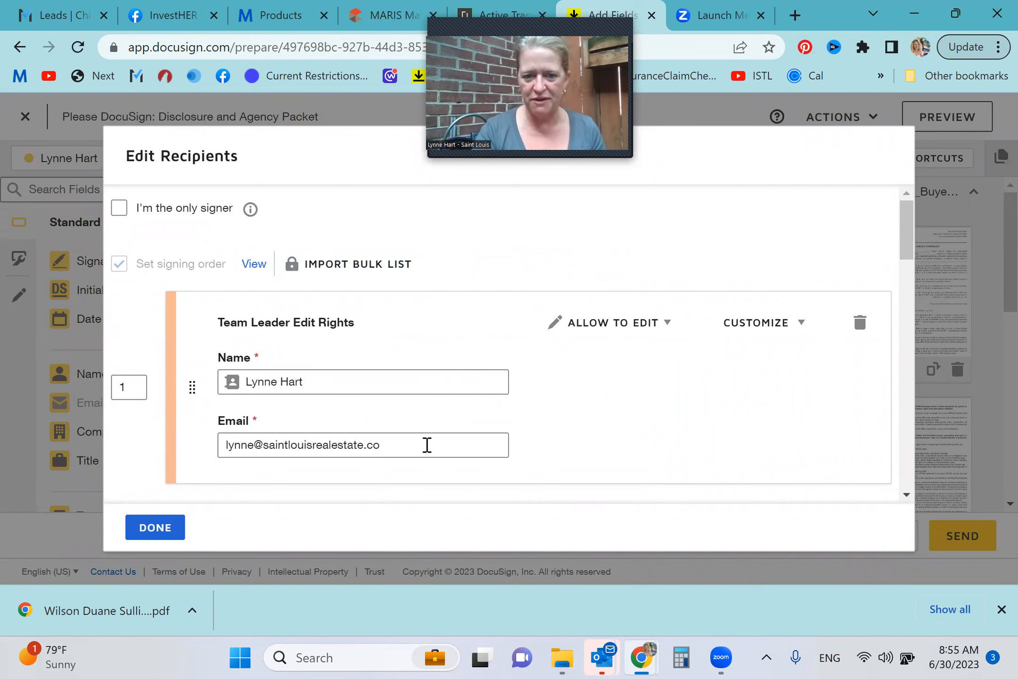
Review the team leader, buyer's agent and two buyer entries in the envelope's signing order
scroll(658, 327, down, 1)
scroll(658, 324, down, 2)
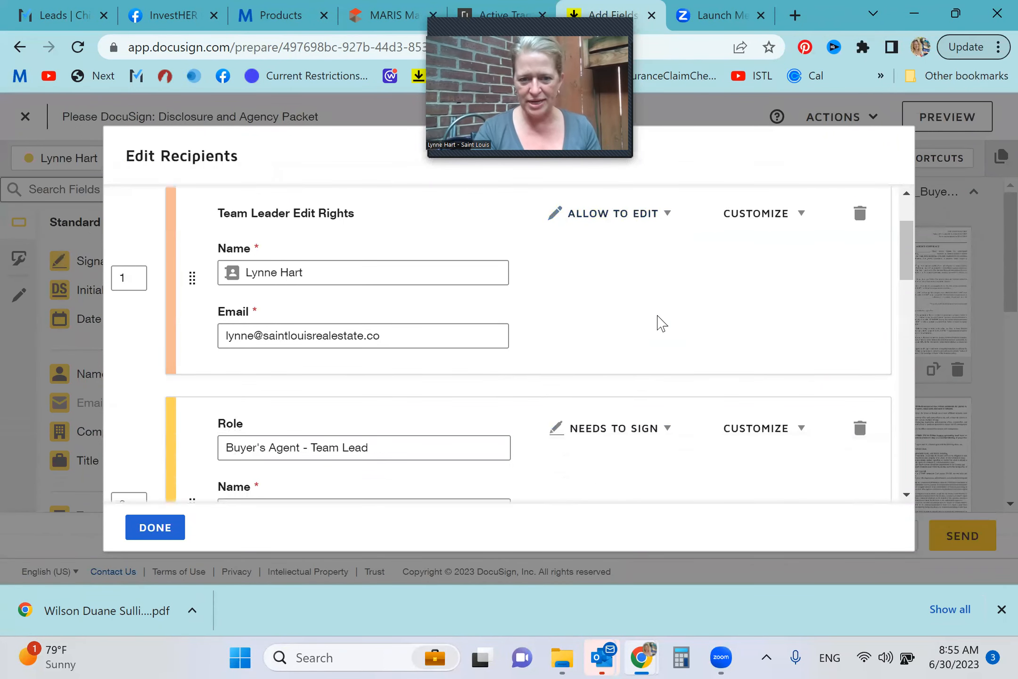
scroll(657, 323, down, 3)
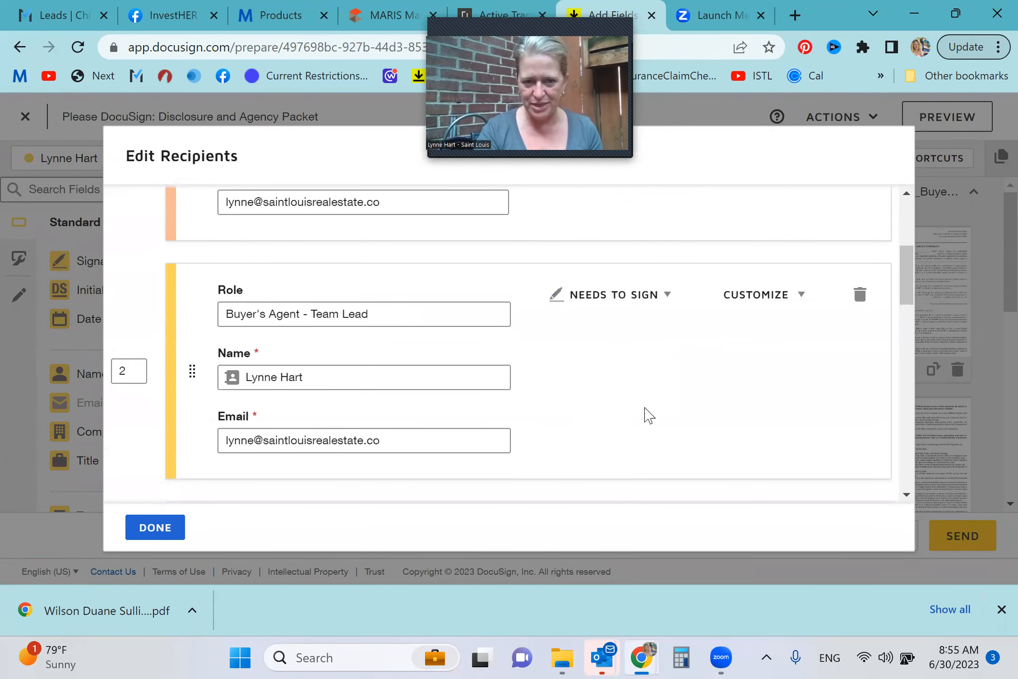
scroll(649, 414, down, 1)
scroll(519, 382, up, 1)
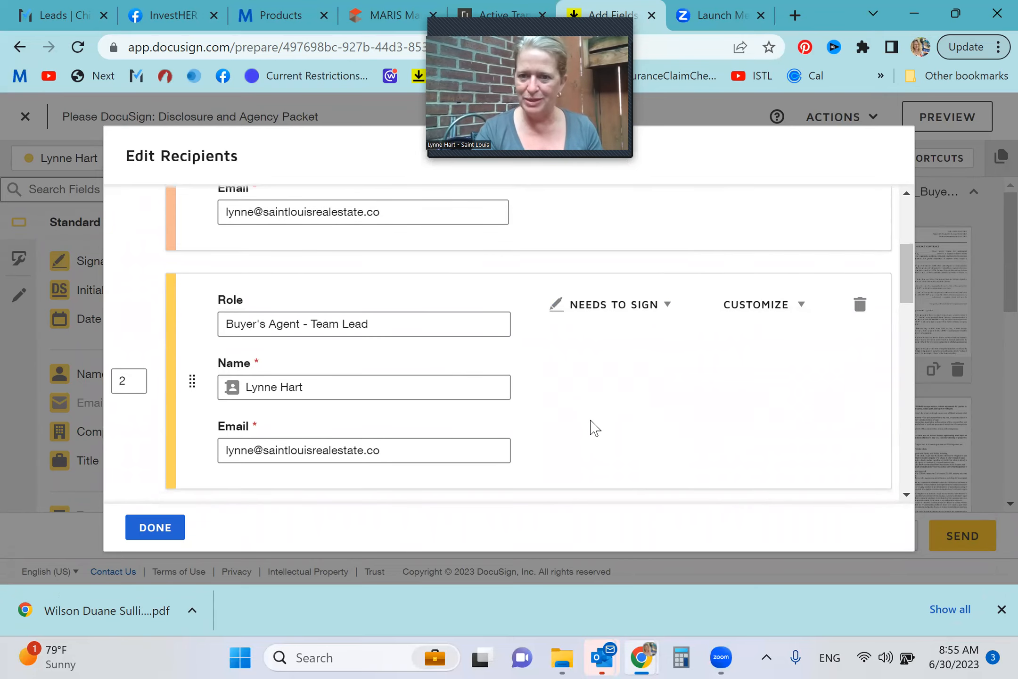
scroll(593, 427, down, 4)
scroll(592, 427, down, 2)
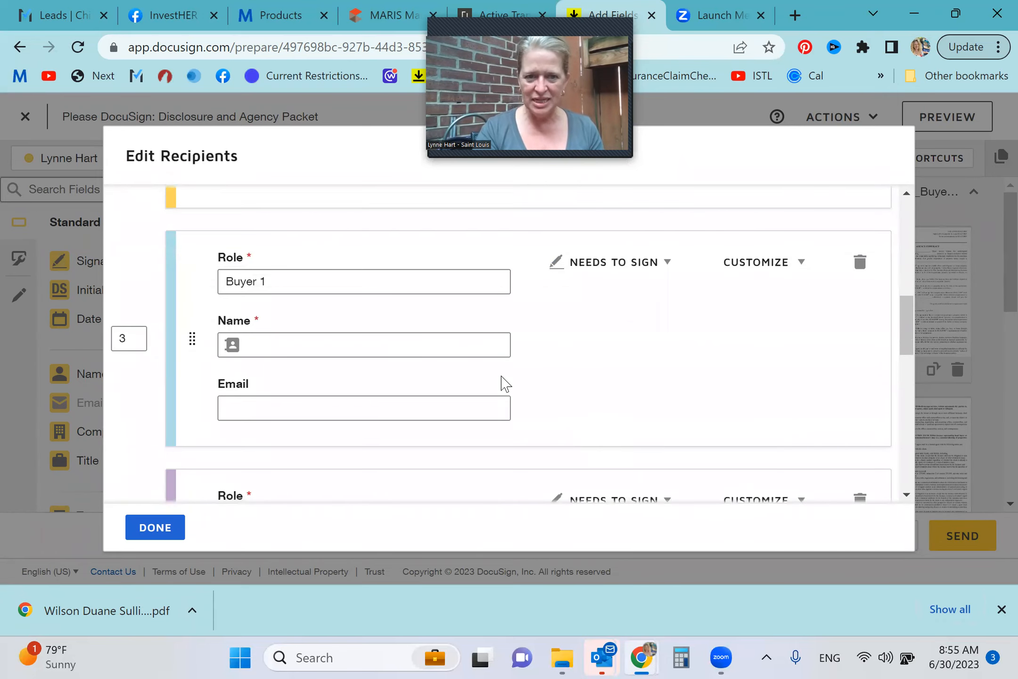
scroll(642, 358, down, 5)
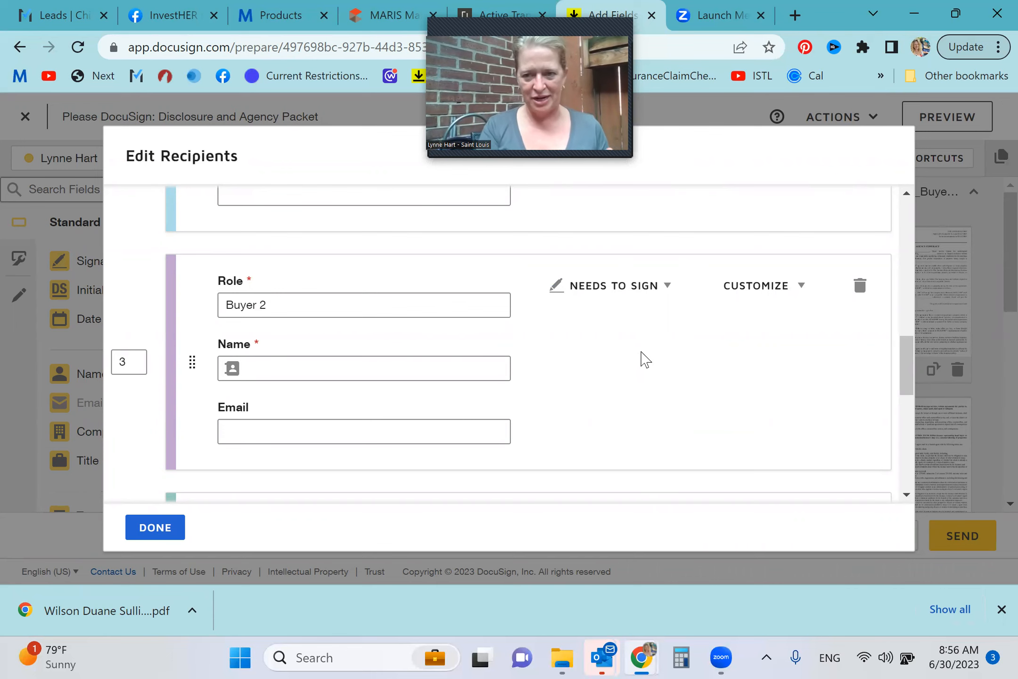
Replace the Broker recipient's name with the current broker's saved contact
scroll(645, 359, down, 6)
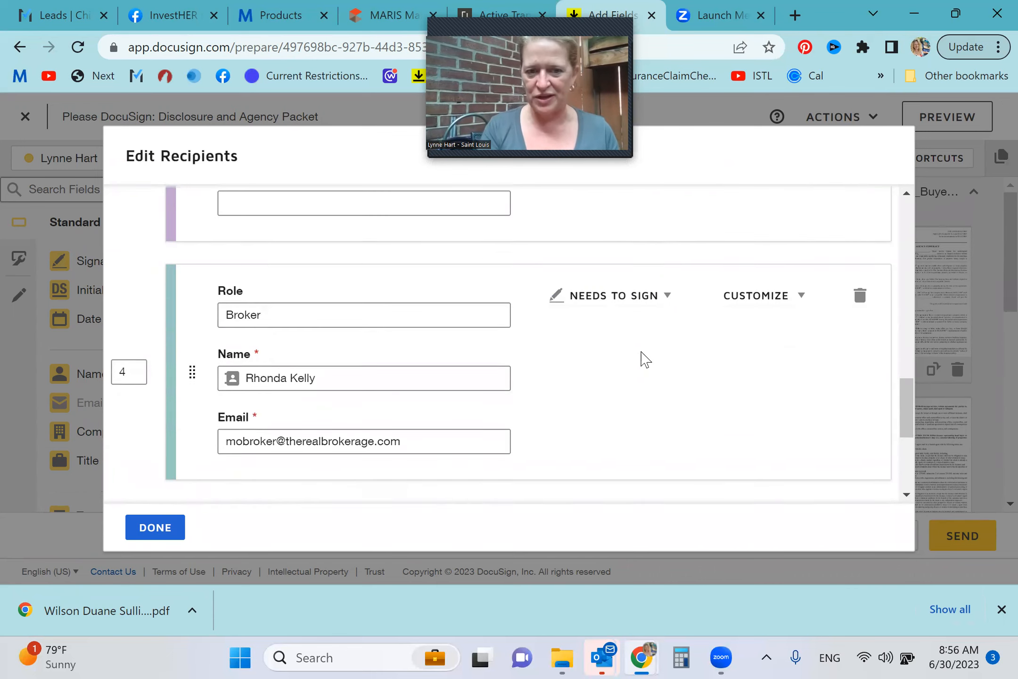
triple_click(448, 333)
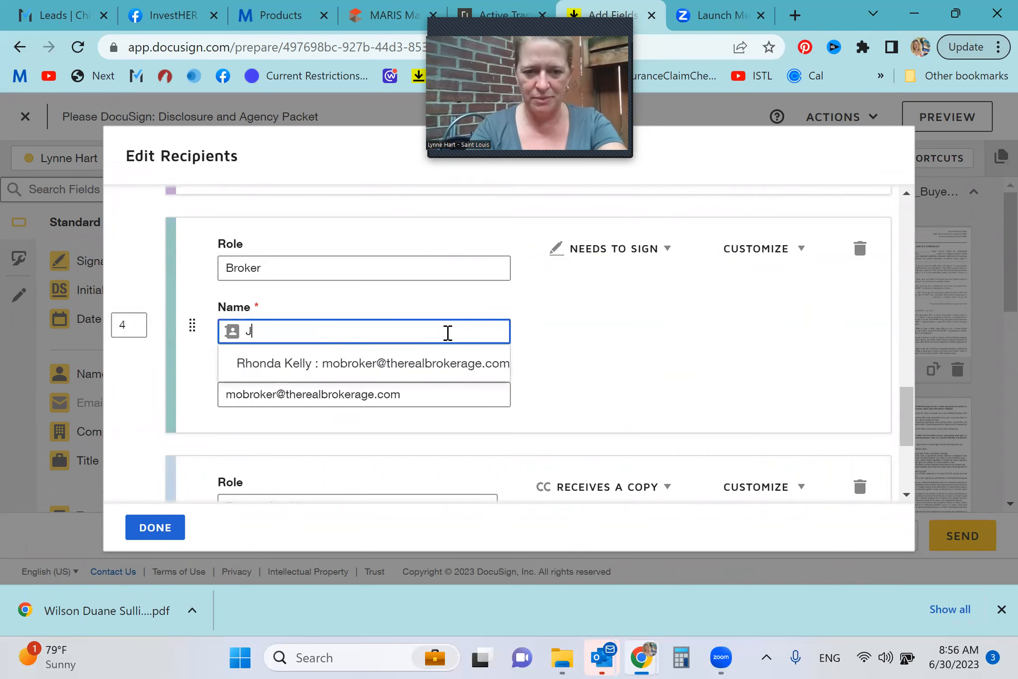
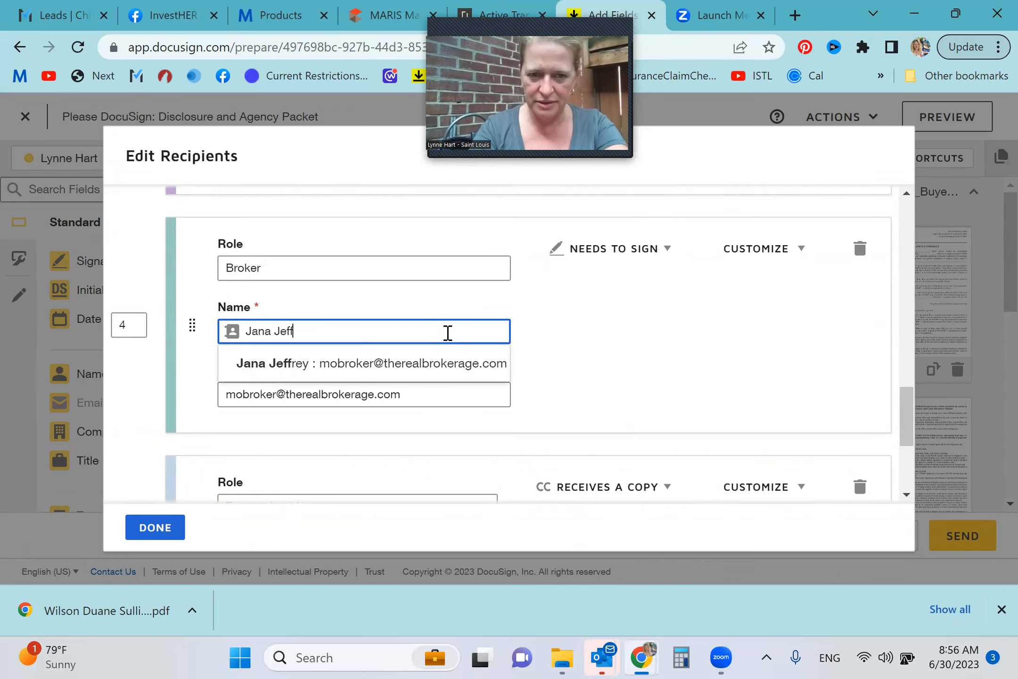
click(386, 370)
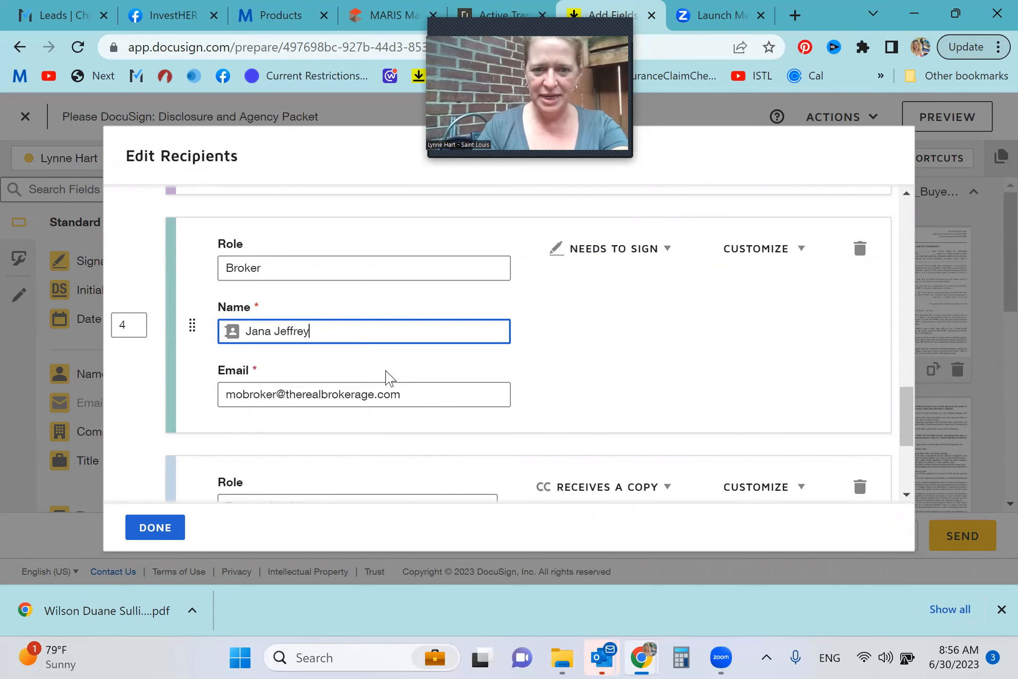
Check the remaining recipients, then fill in the Buyer 1 recipient with the buyer's name and e-mail from the saved contacts
scroll(646, 351, down, 1)
scroll(647, 351, down, 3)
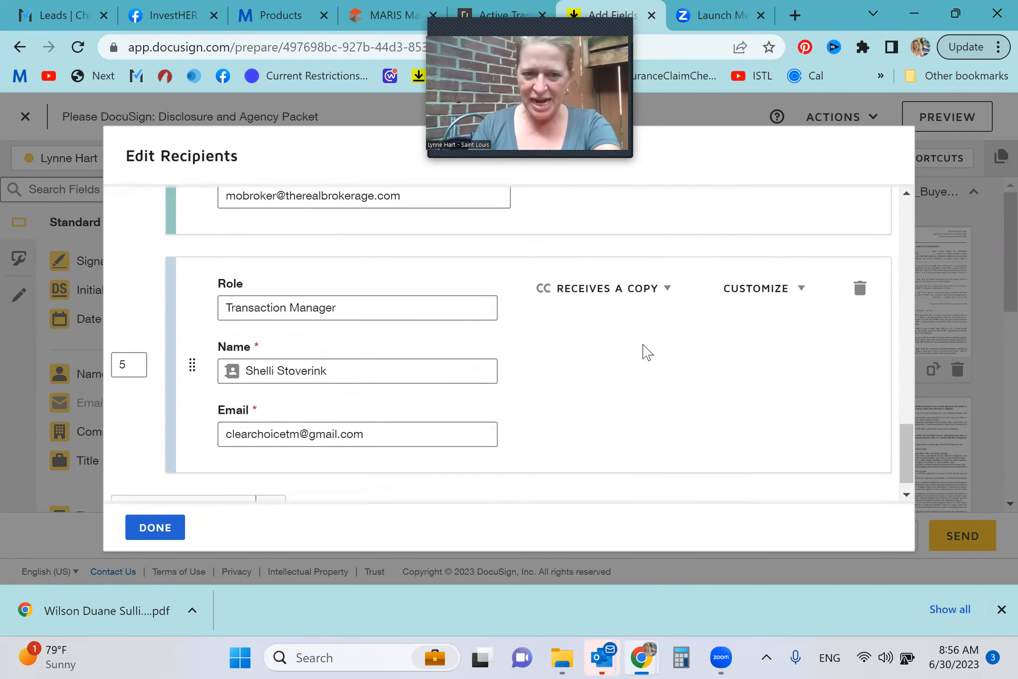
scroll(647, 351, up, 3)
scroll(647, 351, down, 3)
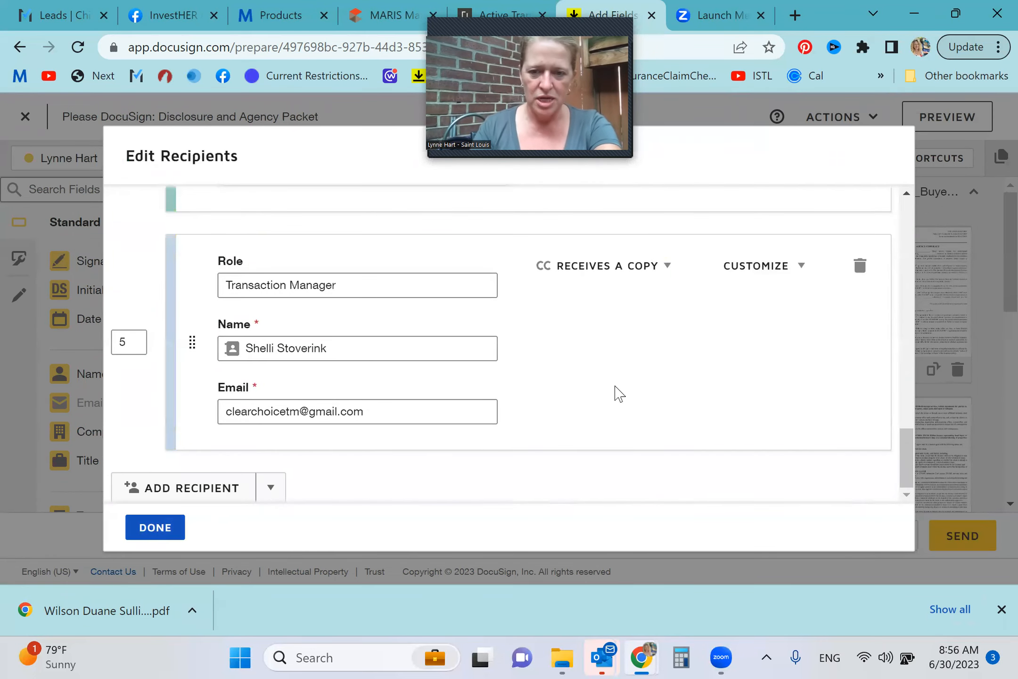
scroll(740, 340, up, 10)
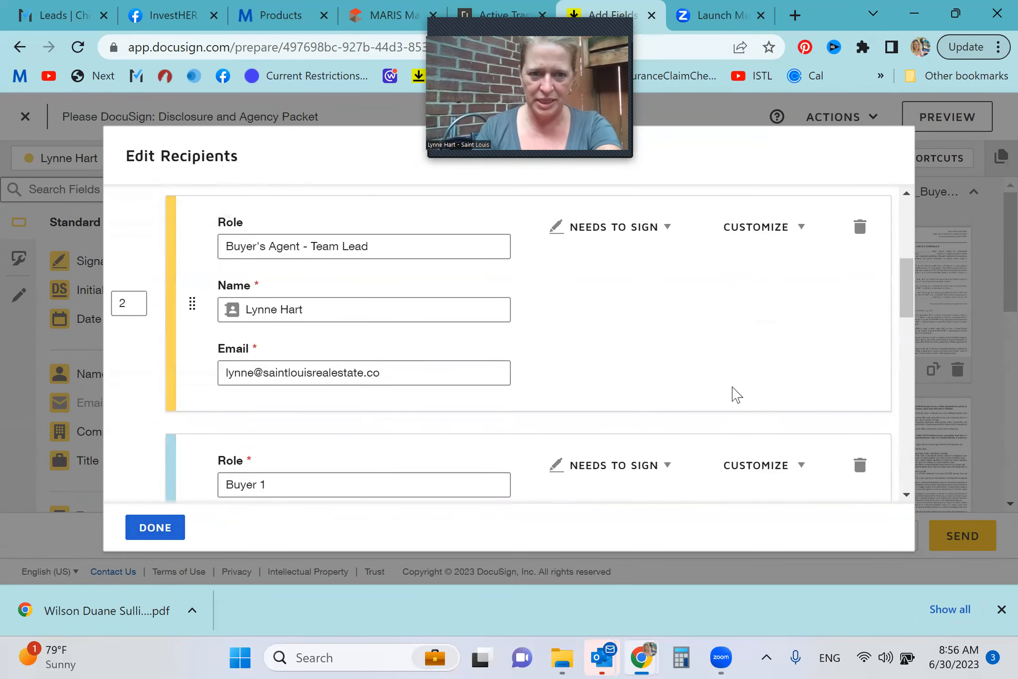
scroll(737, 394, up, 5)
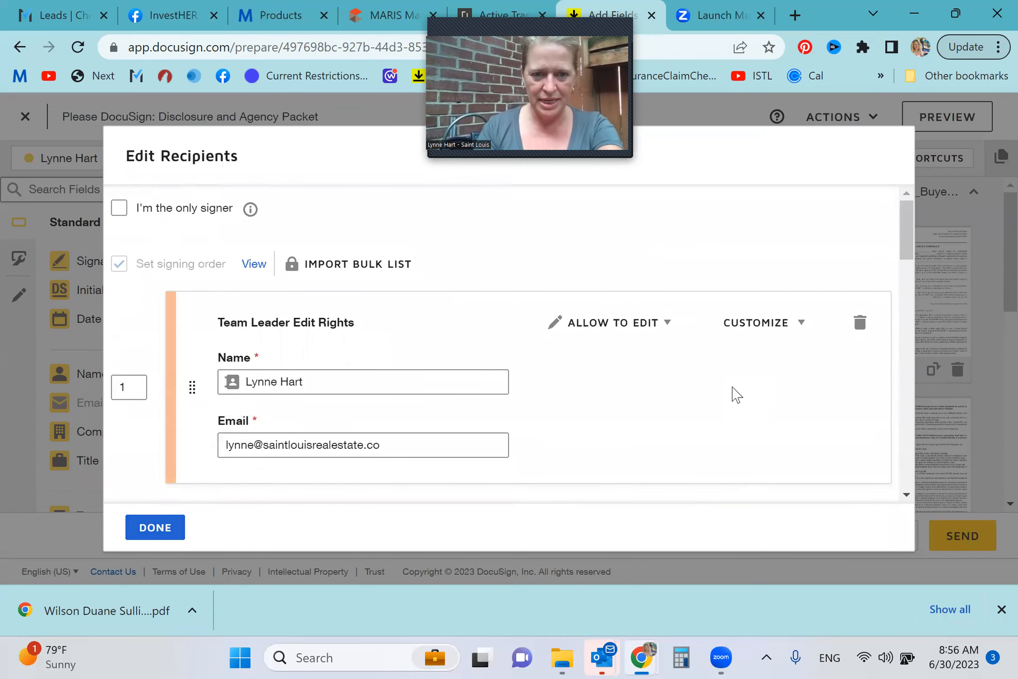
scroll(737, 394, down, 8)
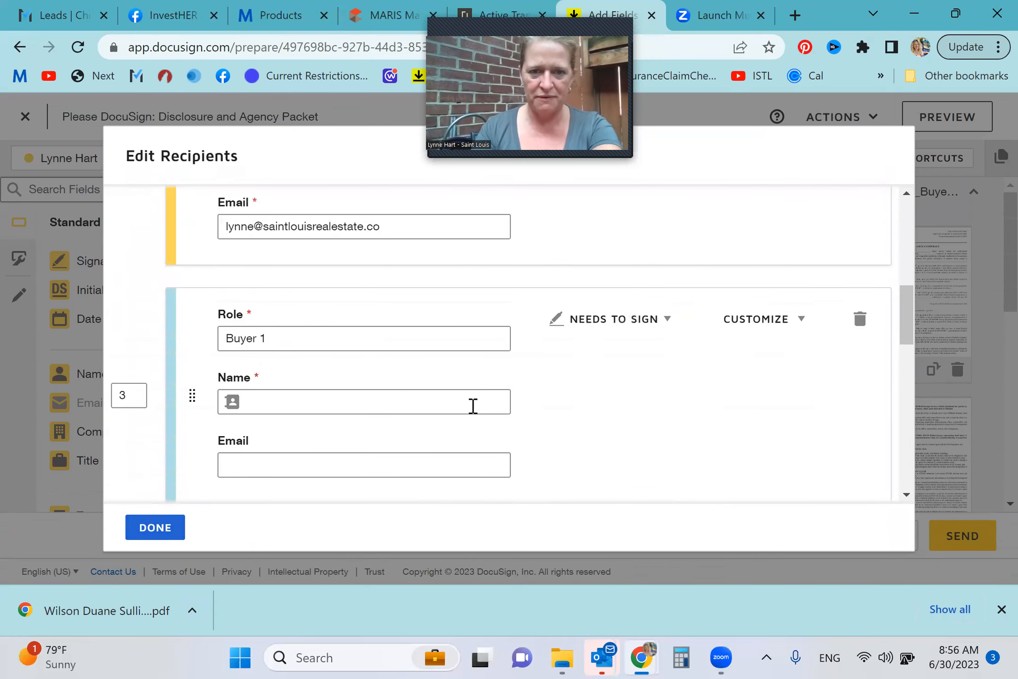
right_click(377, 406)
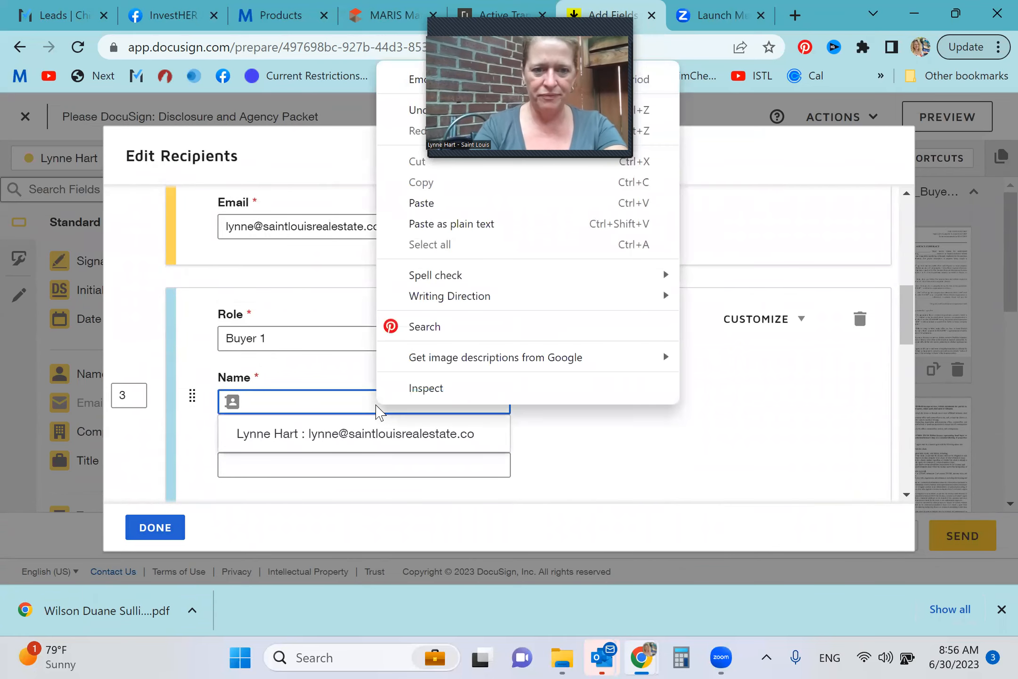
click(334, 399)
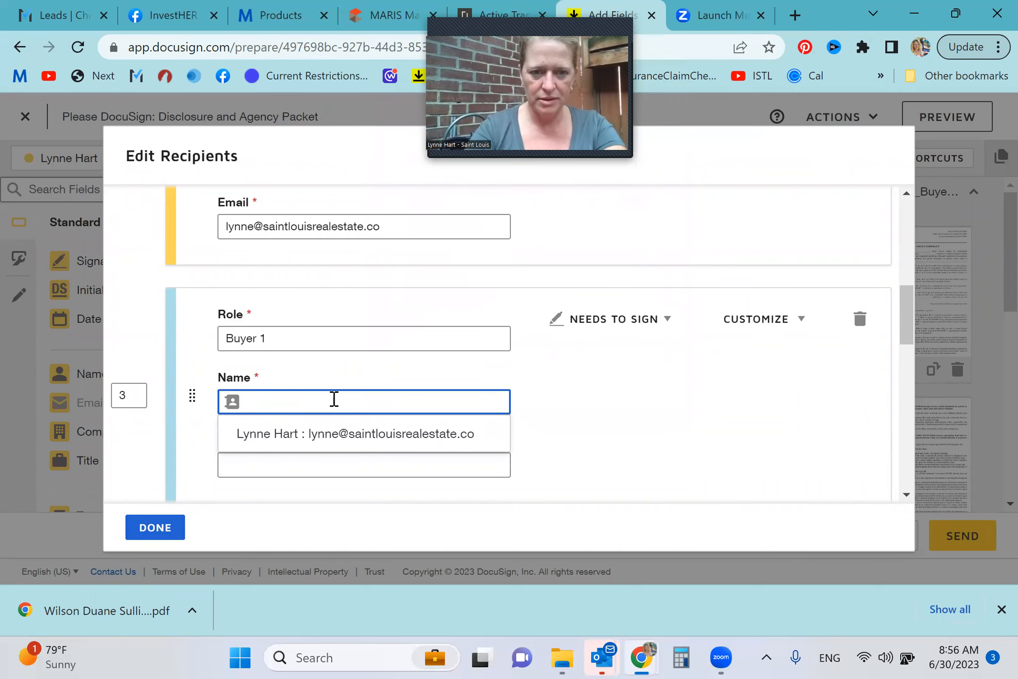
text(Caleb K)
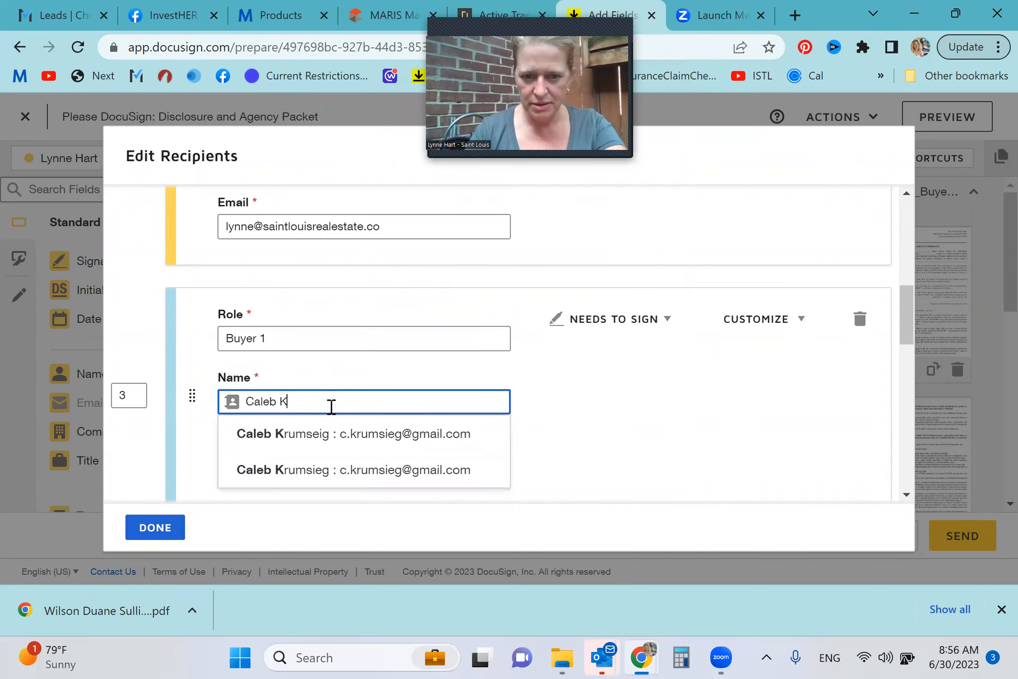
click(325, 449)
Delete the Buyer 2 recipient together with its assigned fields and finish editing the recipients
scroll(686, 383, down, 5)
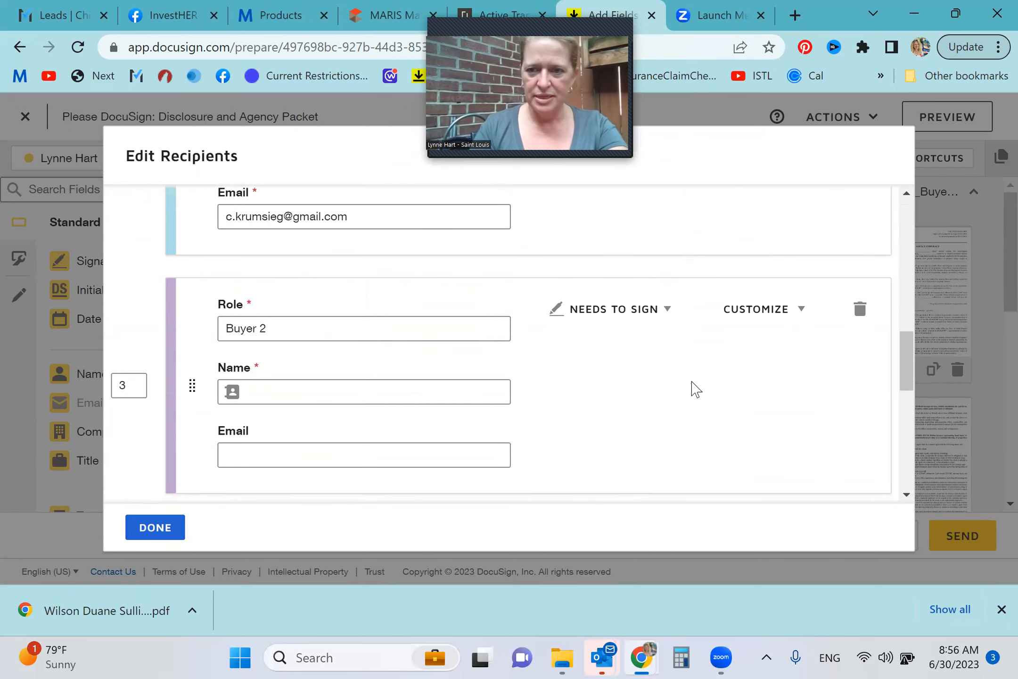
click(864, 311)
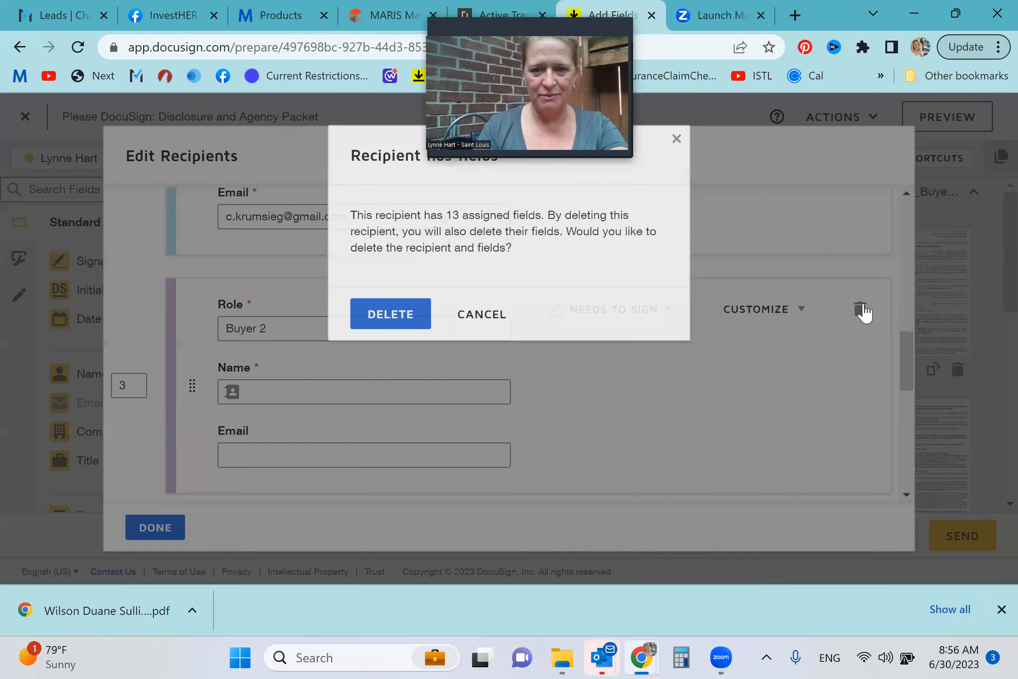
click(369, 314)
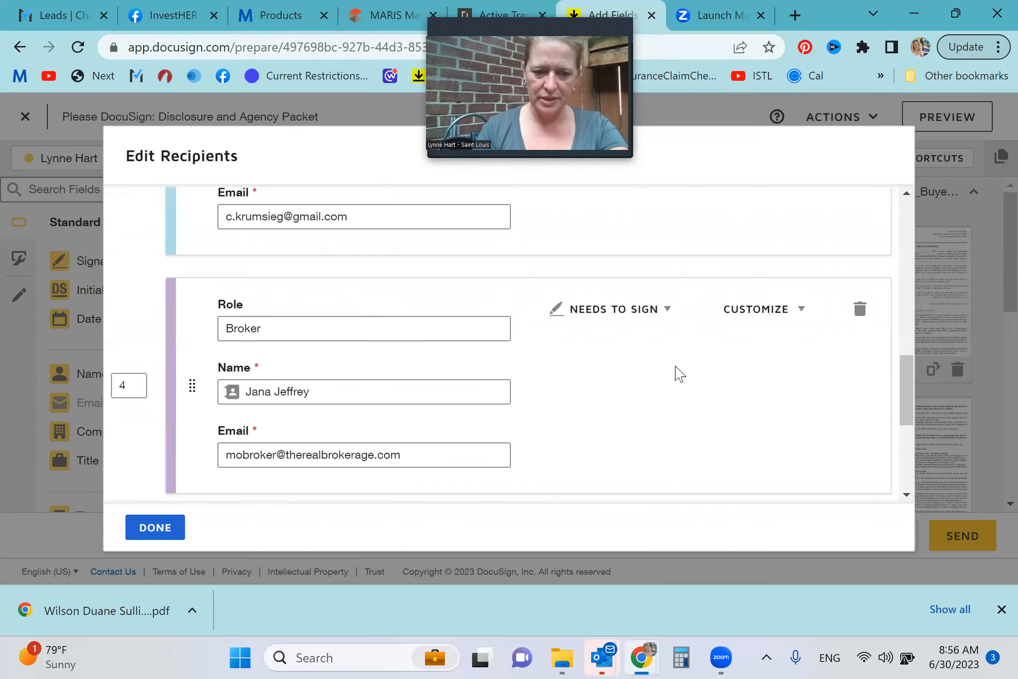
scroll(677, 372, down, 3)
scroll(678, 373, down, 2)
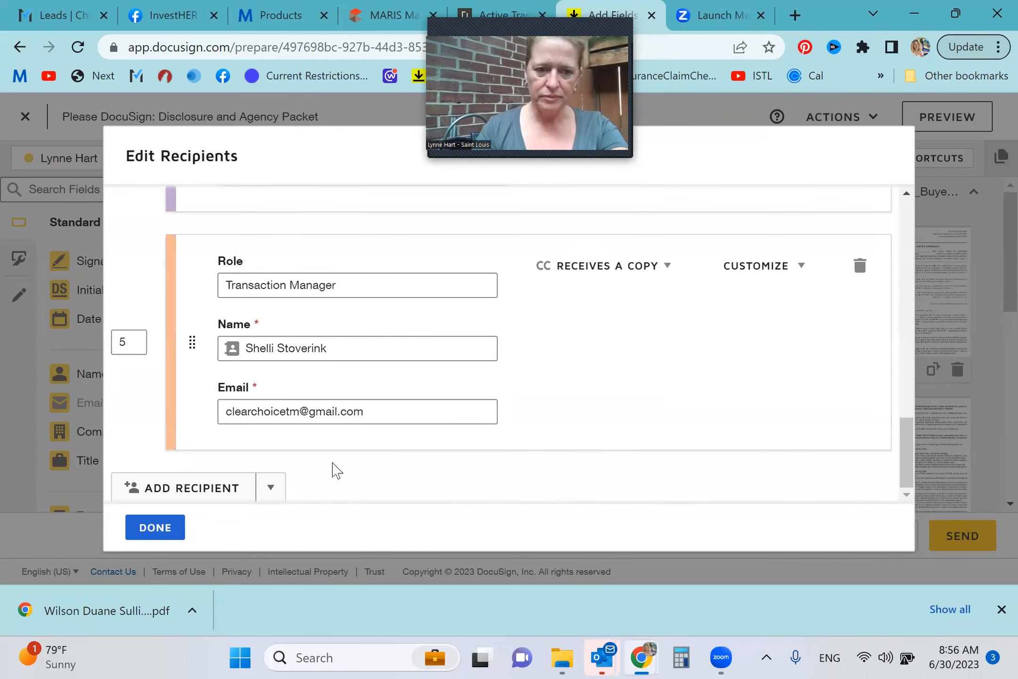
click(152, 529)
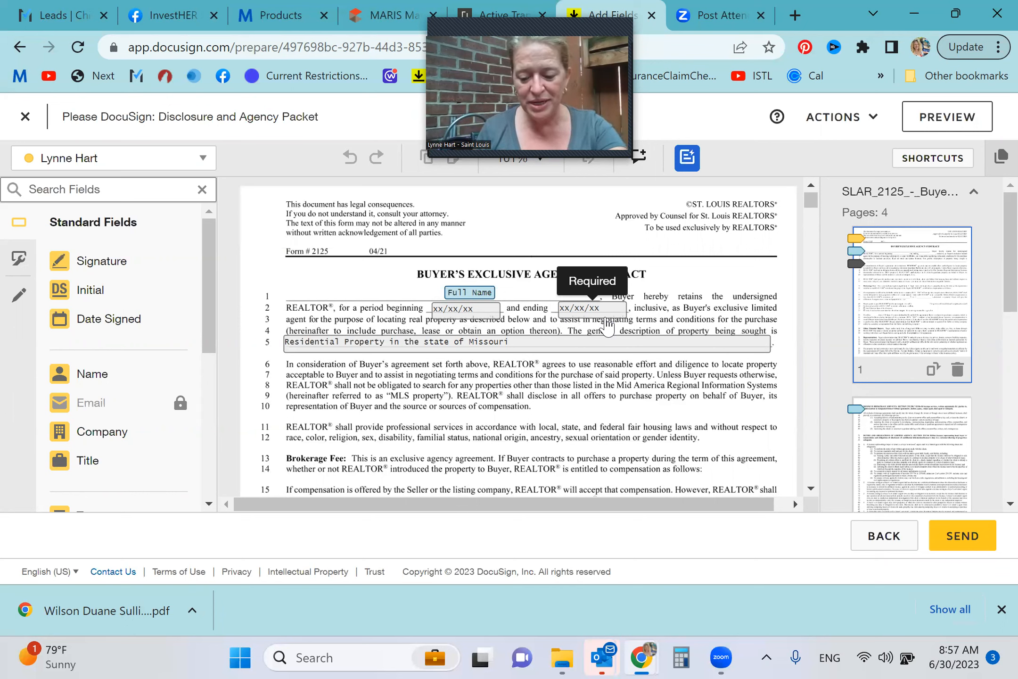
Open the ending-date text field's properties in the Buyer's Exclusive Agency Contract and review the compensation terms
click(607, 324)
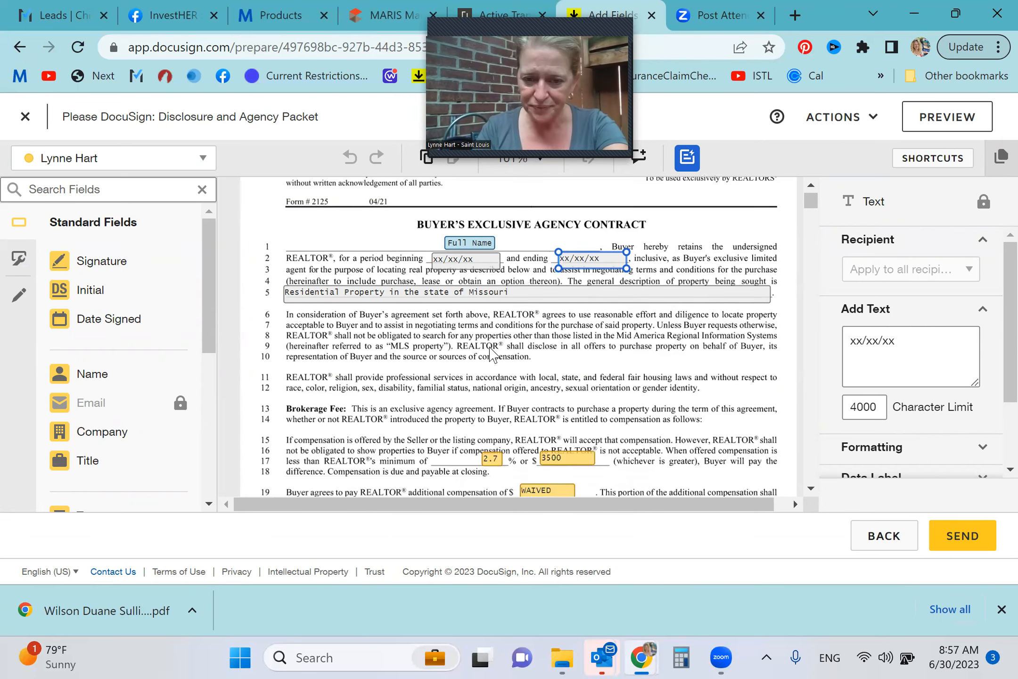
scroll(485, 358, down, 3)
scroll(437, 405, down, 2)
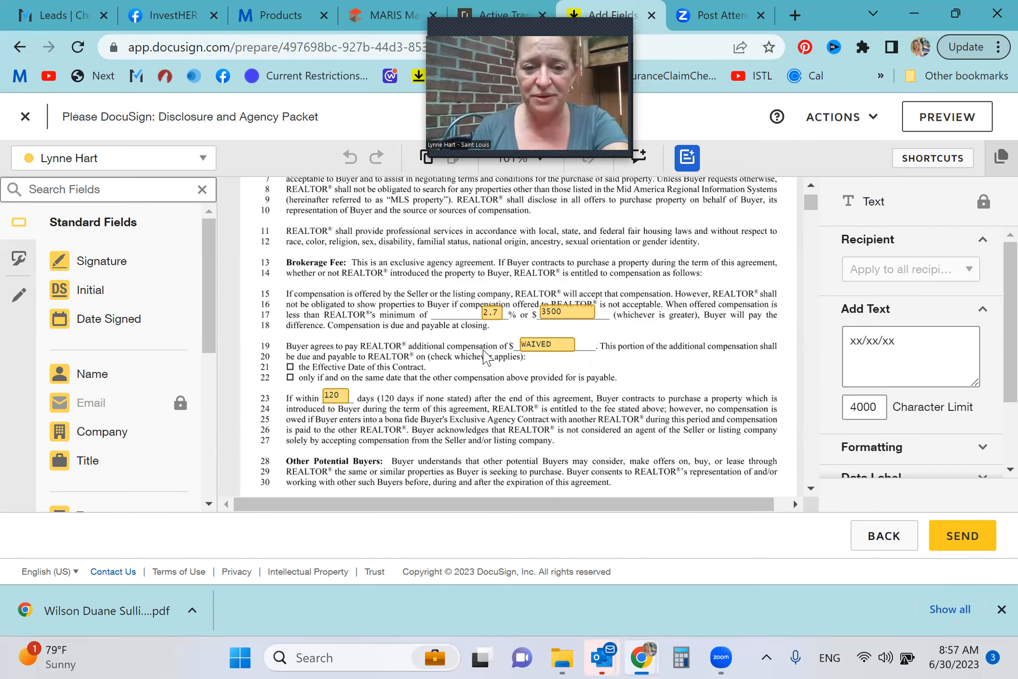
Review page 1 of the Buyer's Exclusive Agency Contract, covering the period dates, brokerage fee, additional compensation and protection-period fields
scroll(486, 358, down, 3)
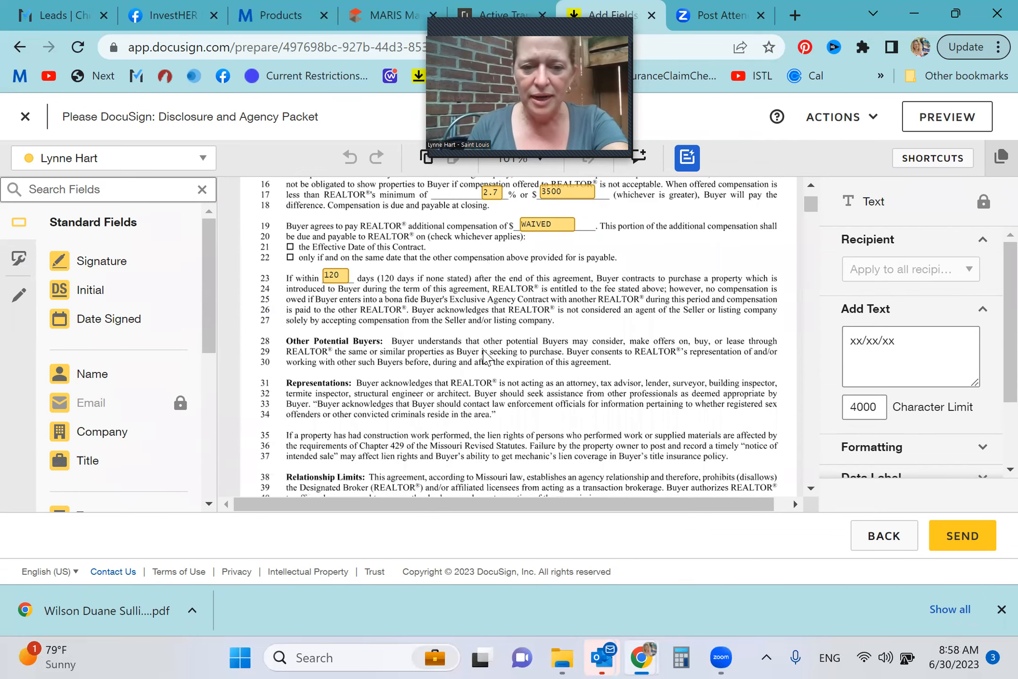
scroll(486, 359, down, 4)
scroll(330, 297, up, 4)
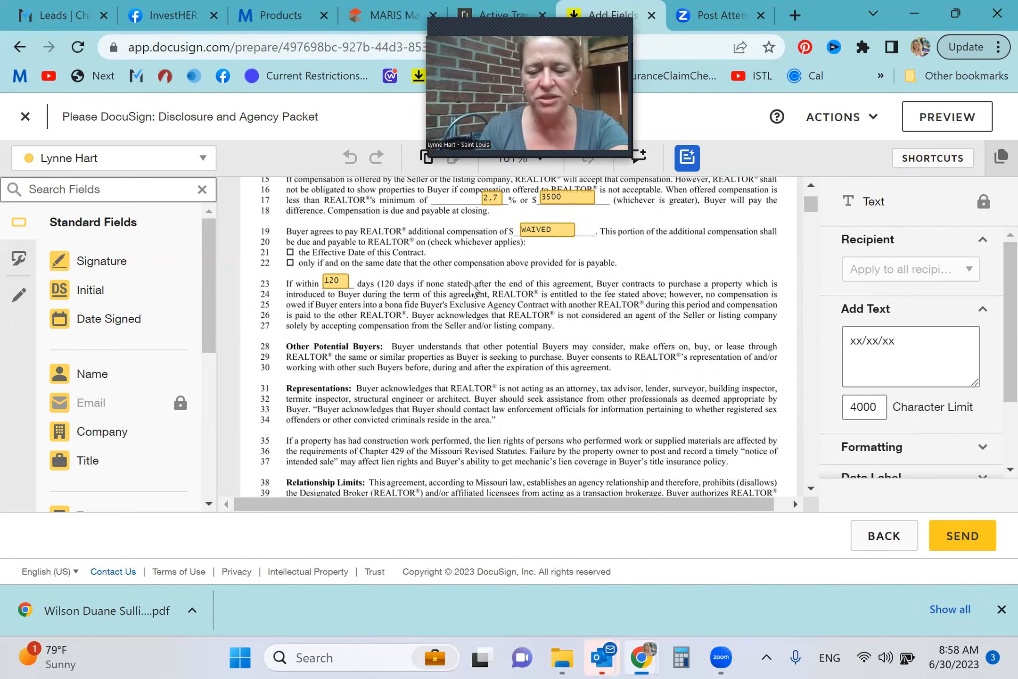
scroll(470, 286, down, 1)
scroll(472, 287, up, 4)
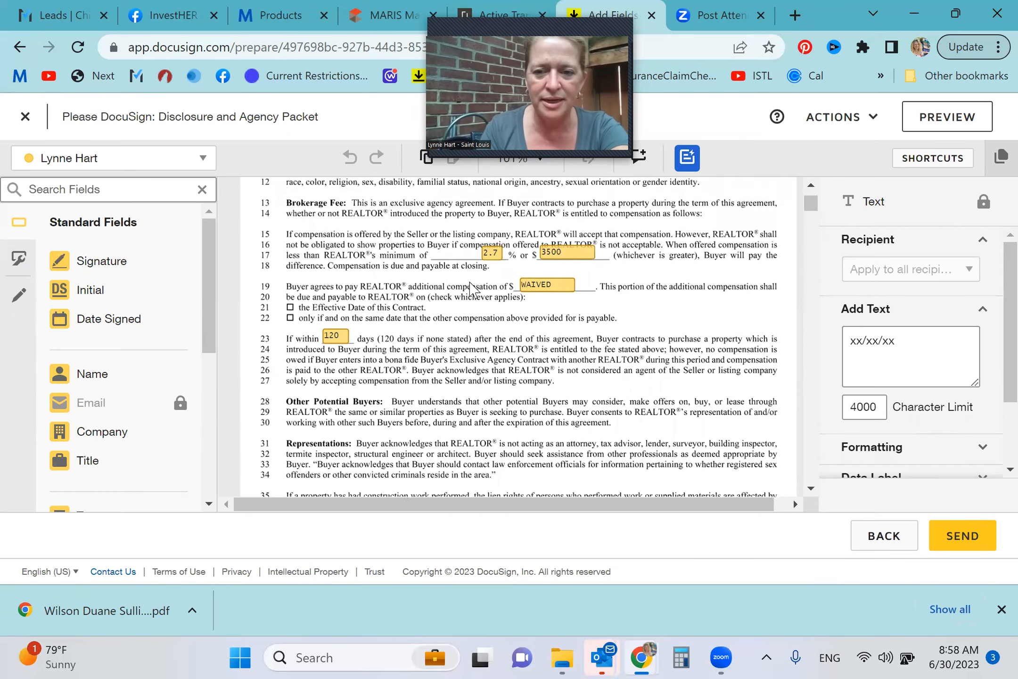
scroll(470, 286, up, 1)
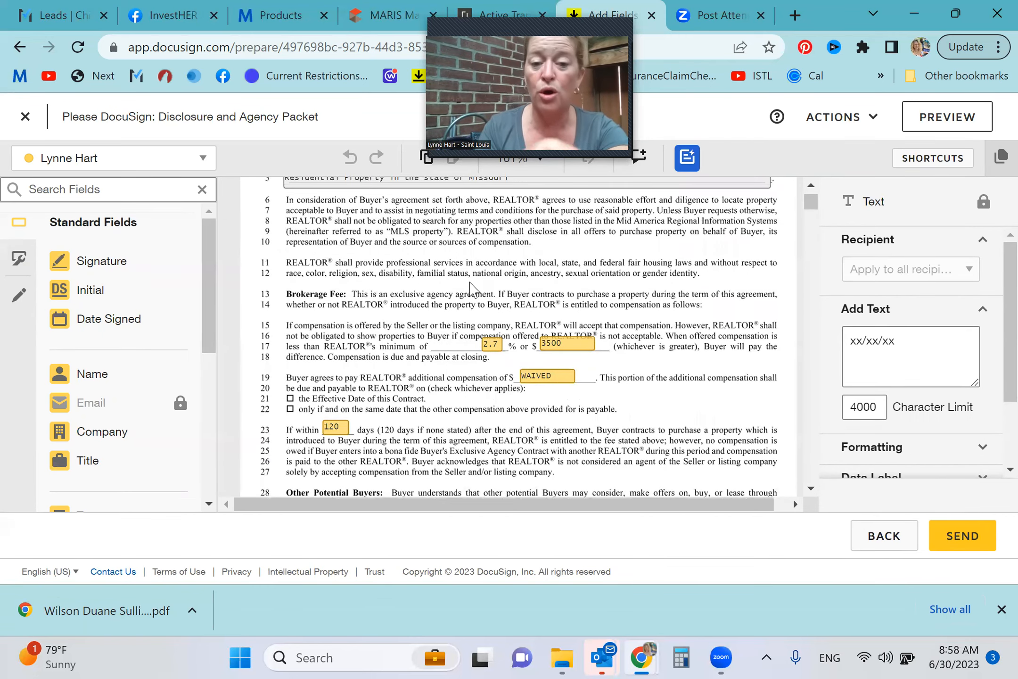
scroll(470, 286, up, 1)
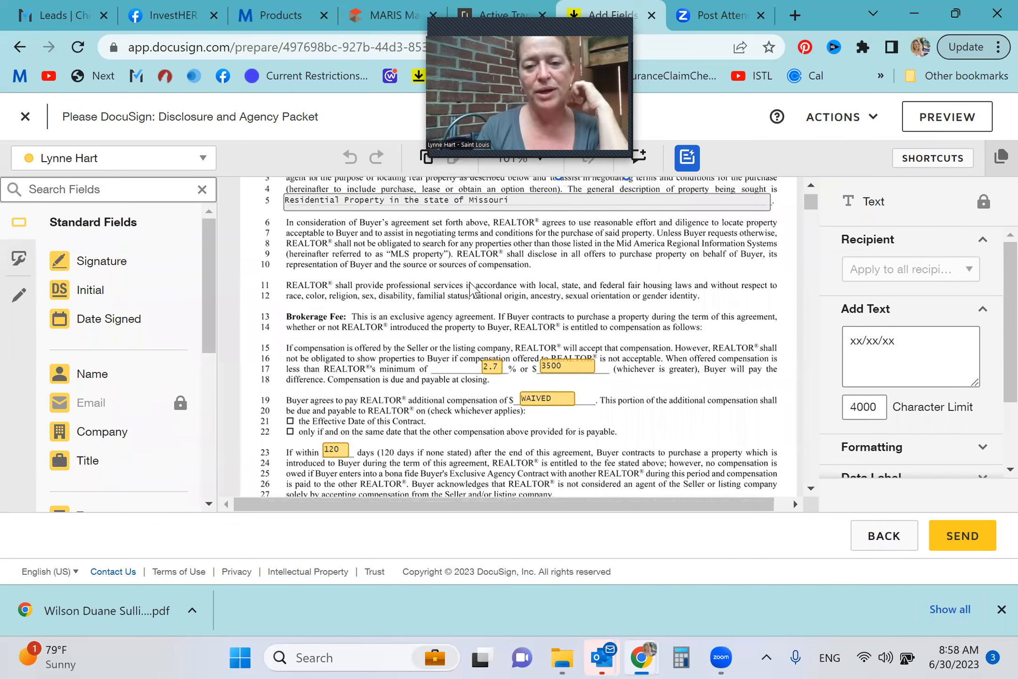
scroll(470, 286, up, 3)
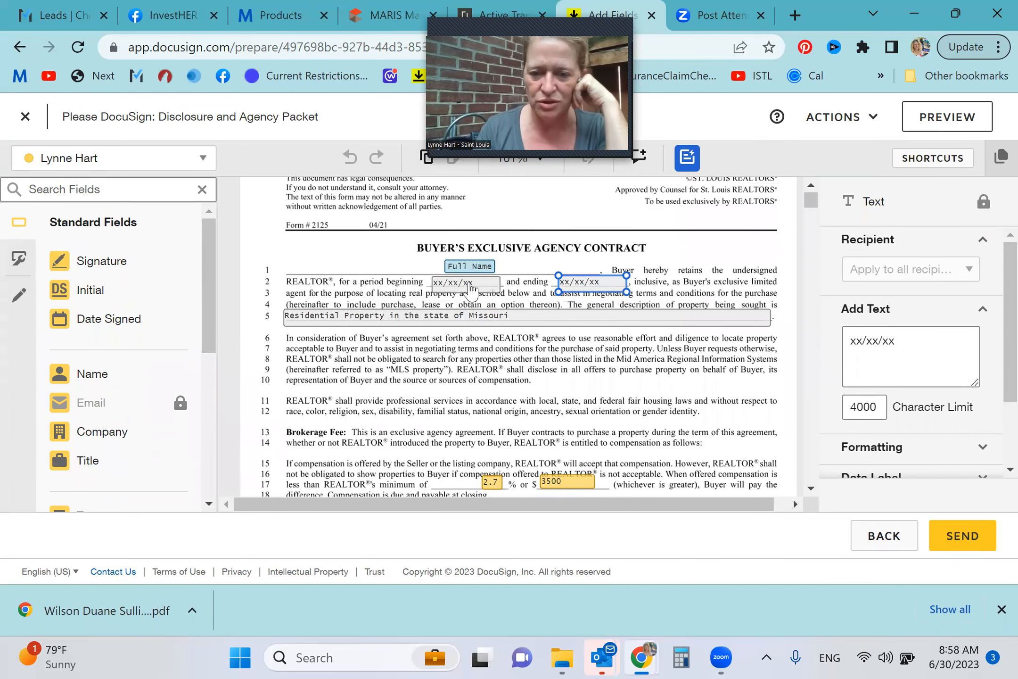
scroll(555, 375, down, 3)
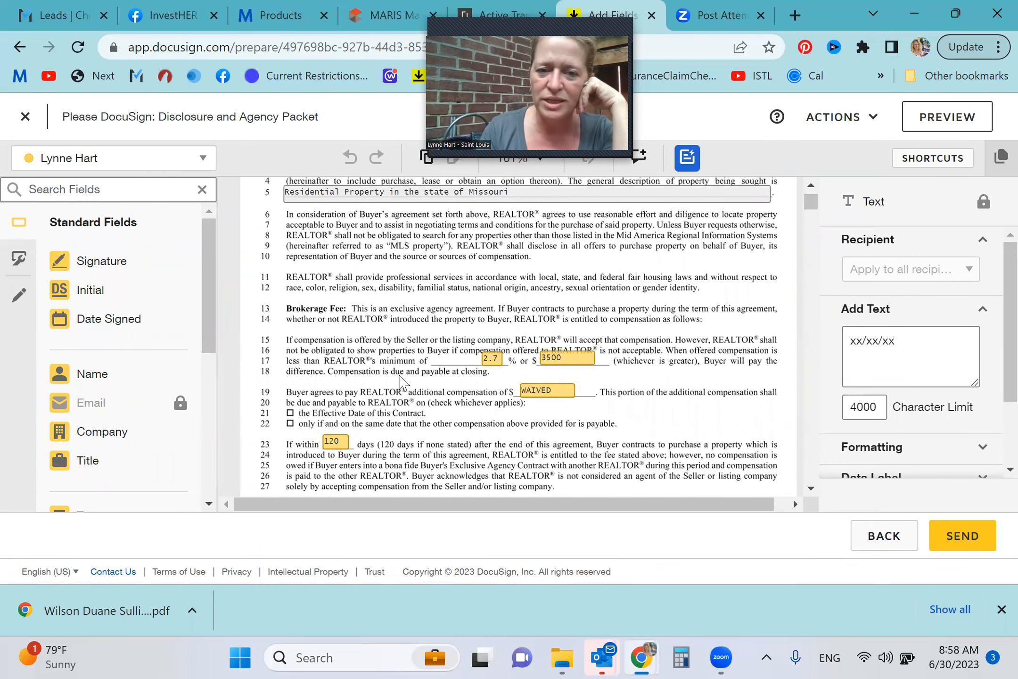
scroll(400, 381, down, 3)
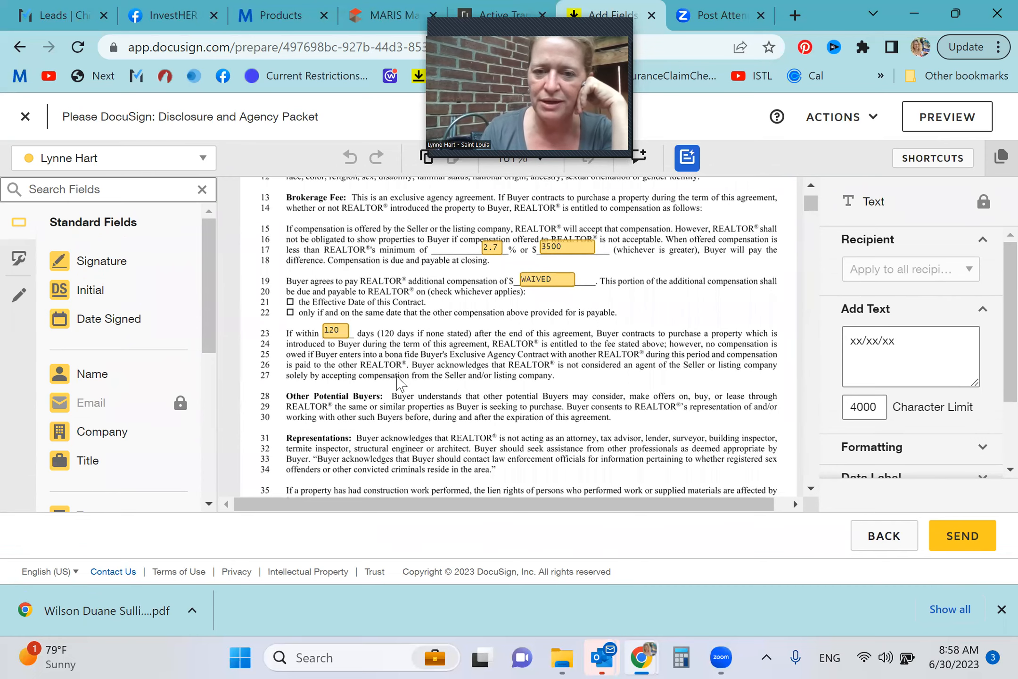
scroll(400, 381, down, 4)
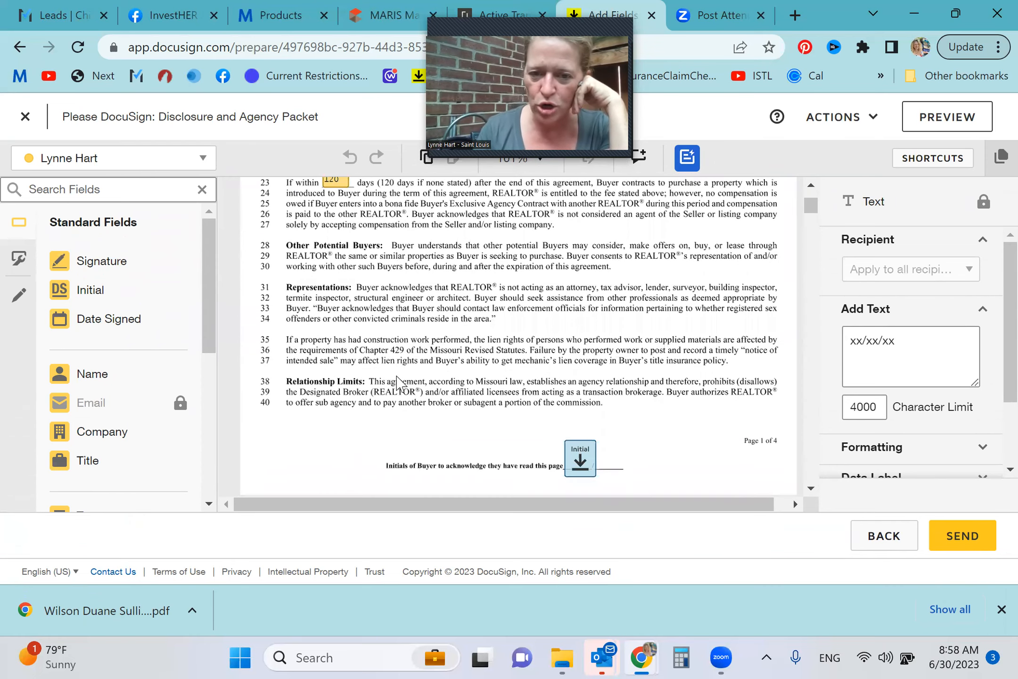
Examine the contract's pages 2 and 3, including the agency duties, dual agency provisions and buyer initial fields
scroll(399, 382, down, 2)
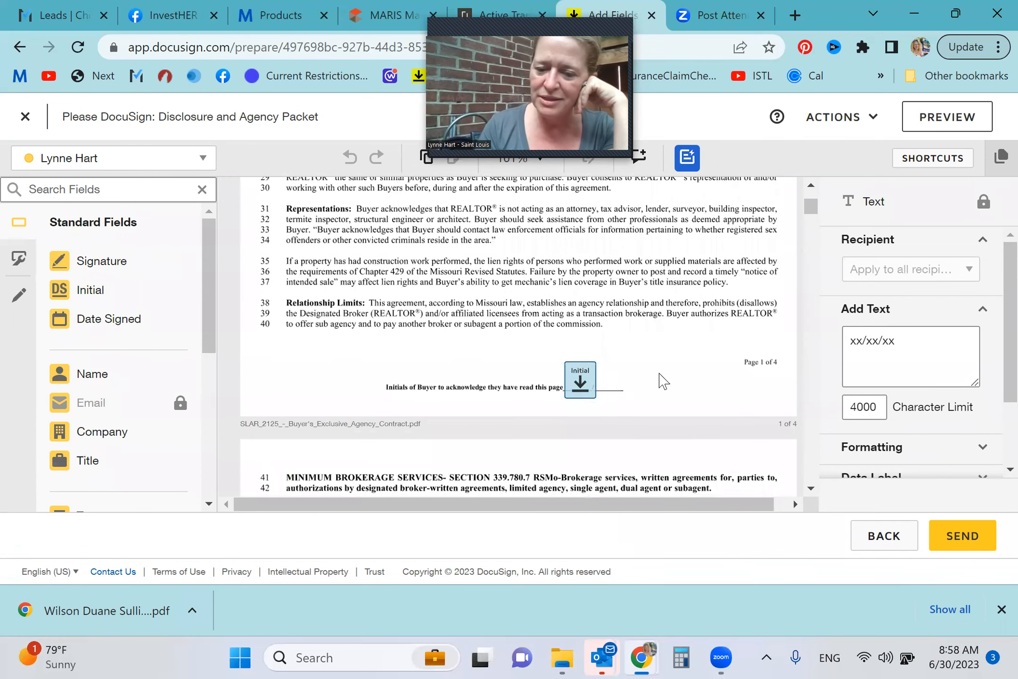
scroll(673, 382, down, 6)
scroll(673, 382, down, 7)
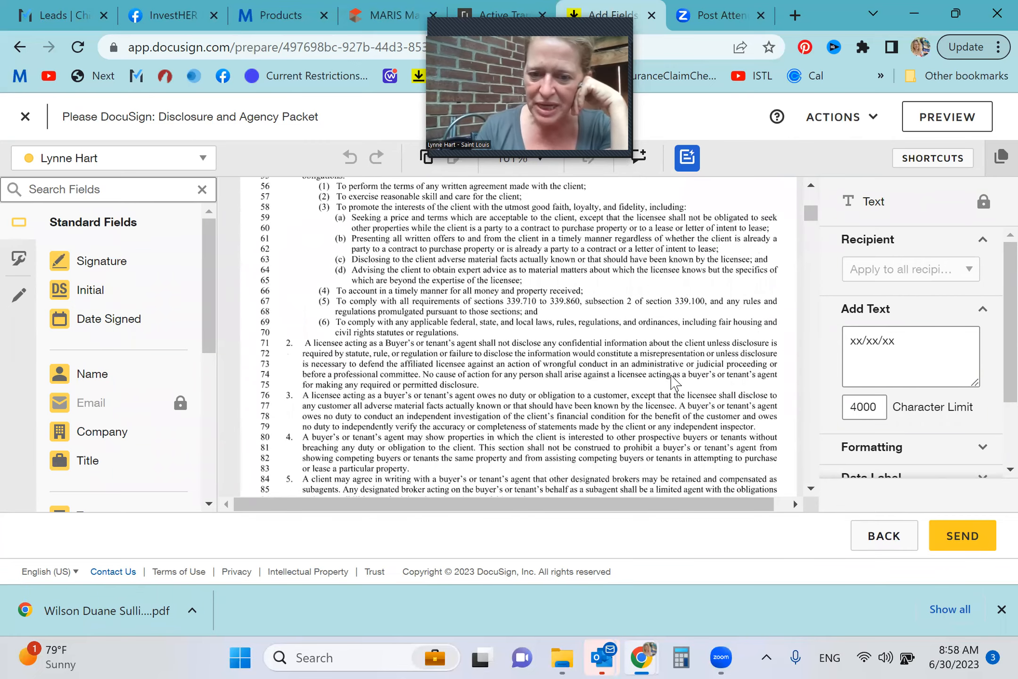
scroll(673, 382, down, 9)
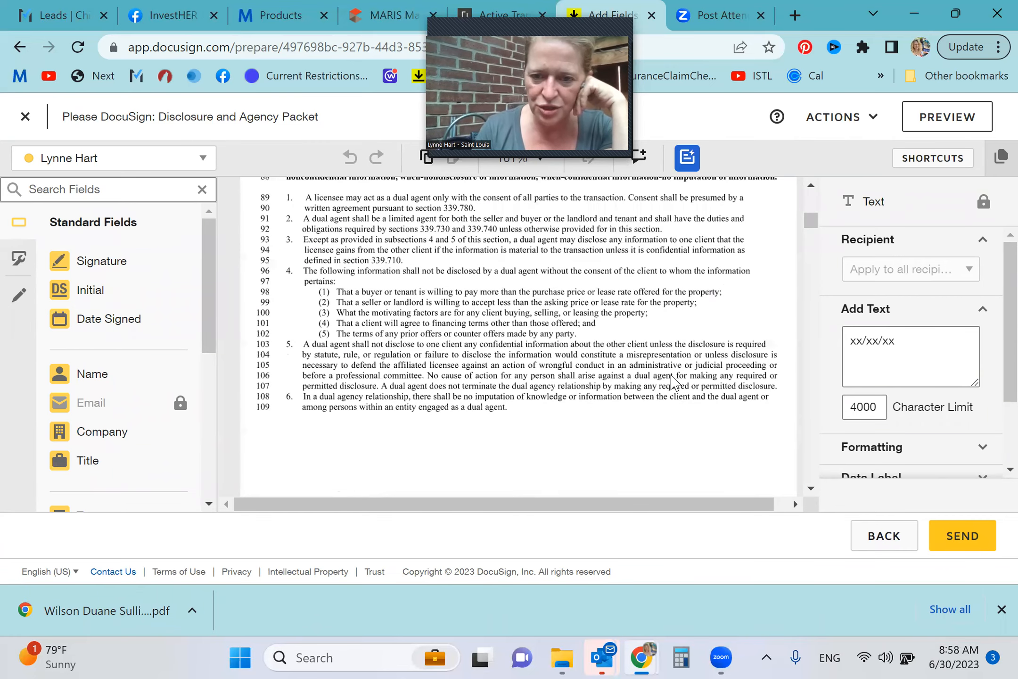
scroll(675, 382, down, 7)
scroll(675, 382, up, 4)
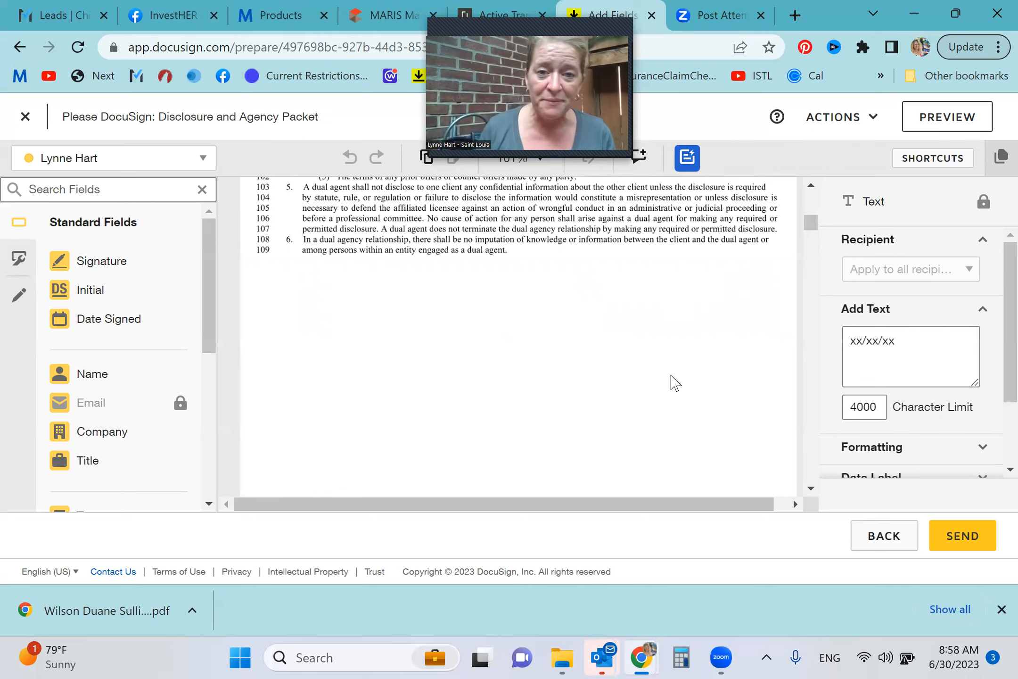
scroll(675, 383, down, 5)
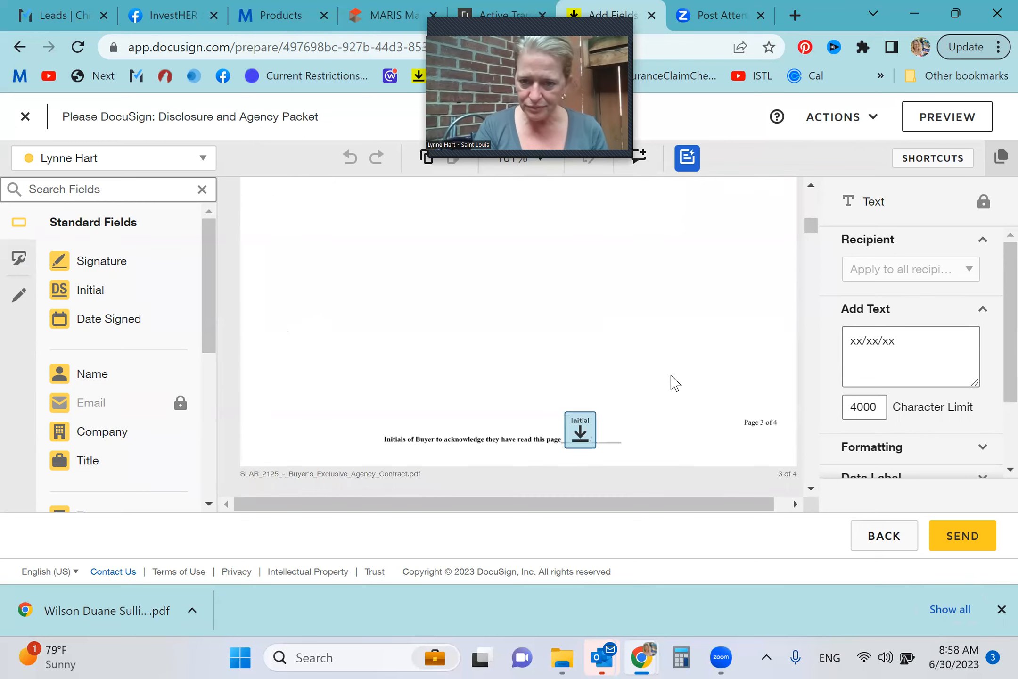
scroll(675, 383, down, 2)
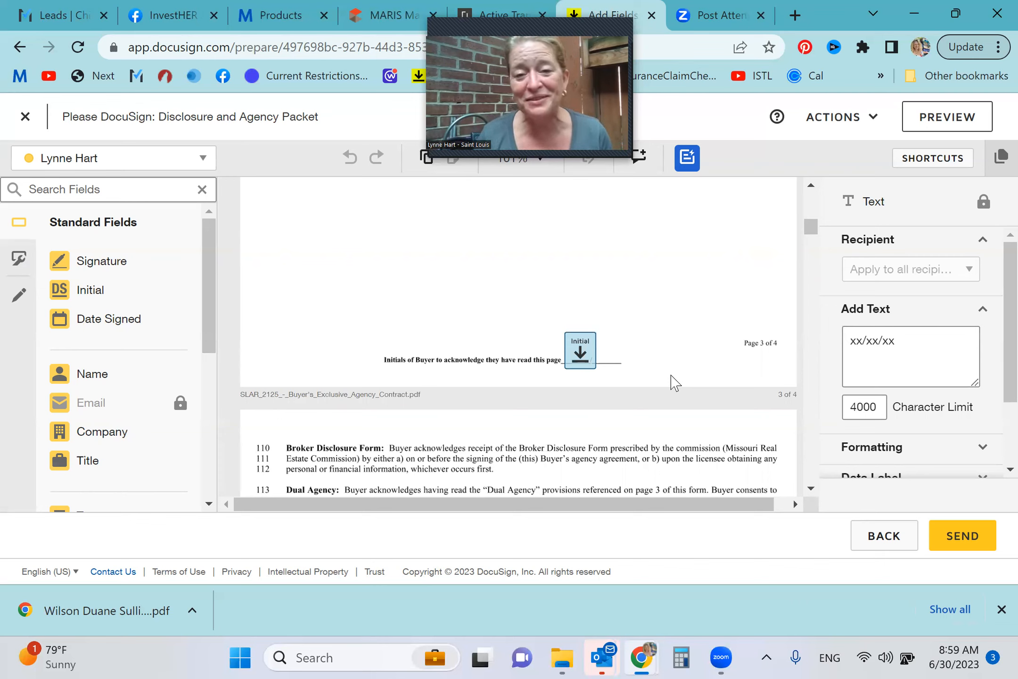
Check the designated agent, team member, buyer signature and authorized agent fields on page 4 of the contract
scroll(676, 383, down, 4)
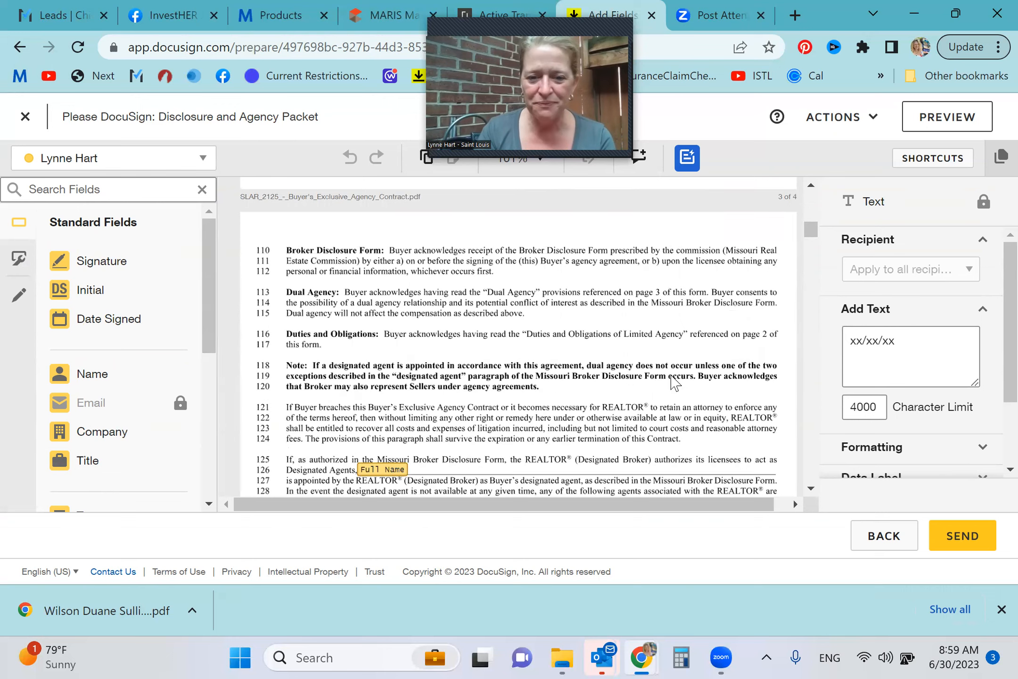
scroll(675, 383, down, 2)
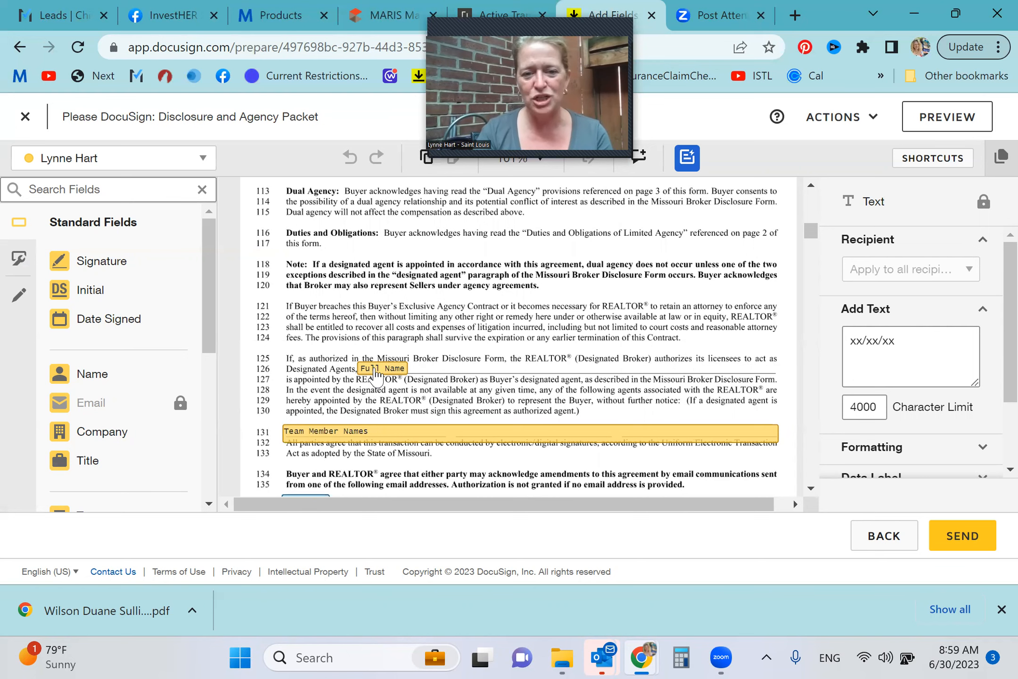
scroll(375, 376, down, 2)
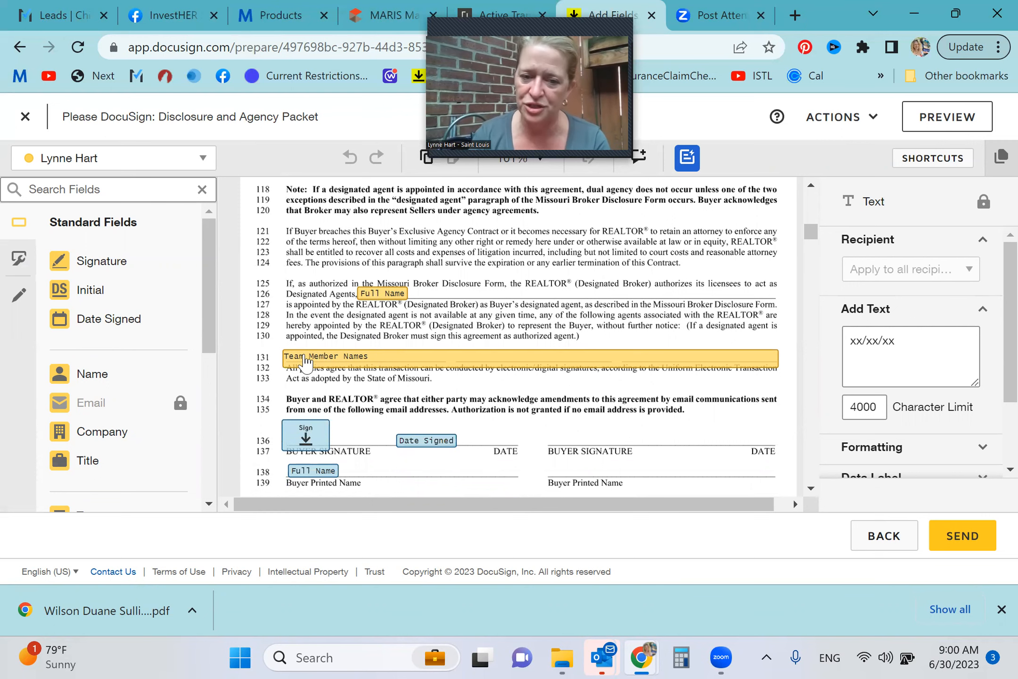
scroll(305, 362, down, 1)
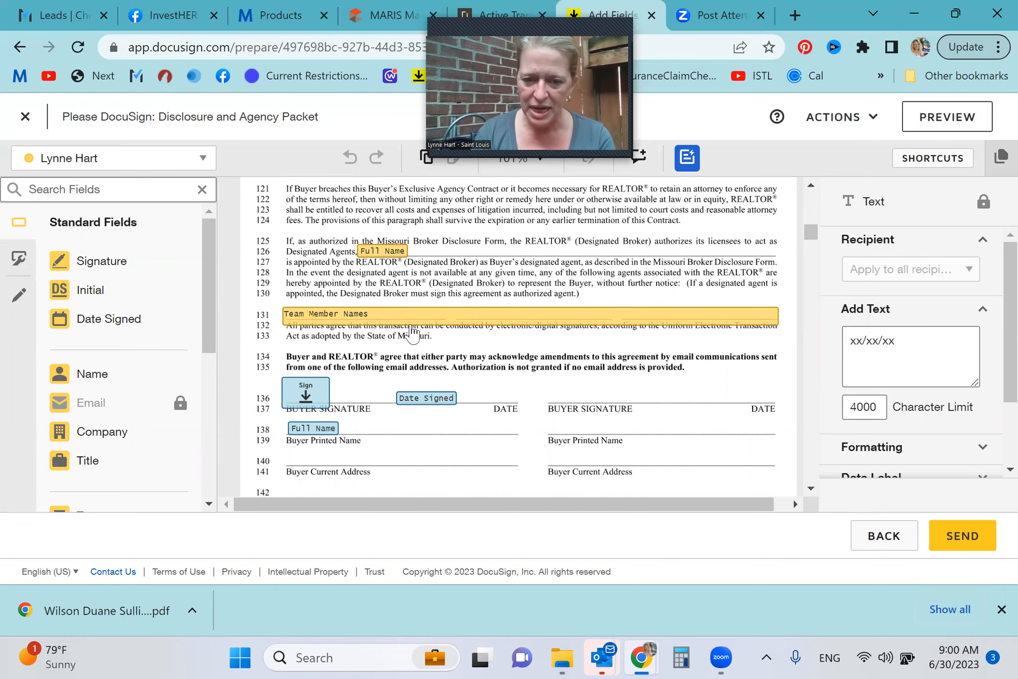
scroll(410, 357, down, 2)
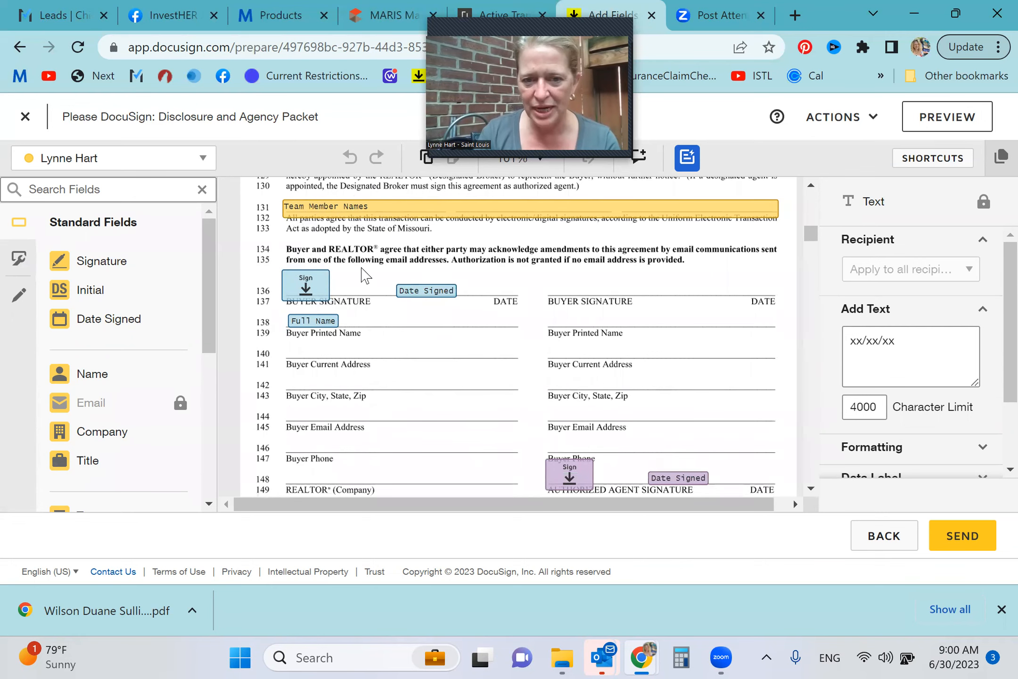
scroll(452, 359, down, 3)
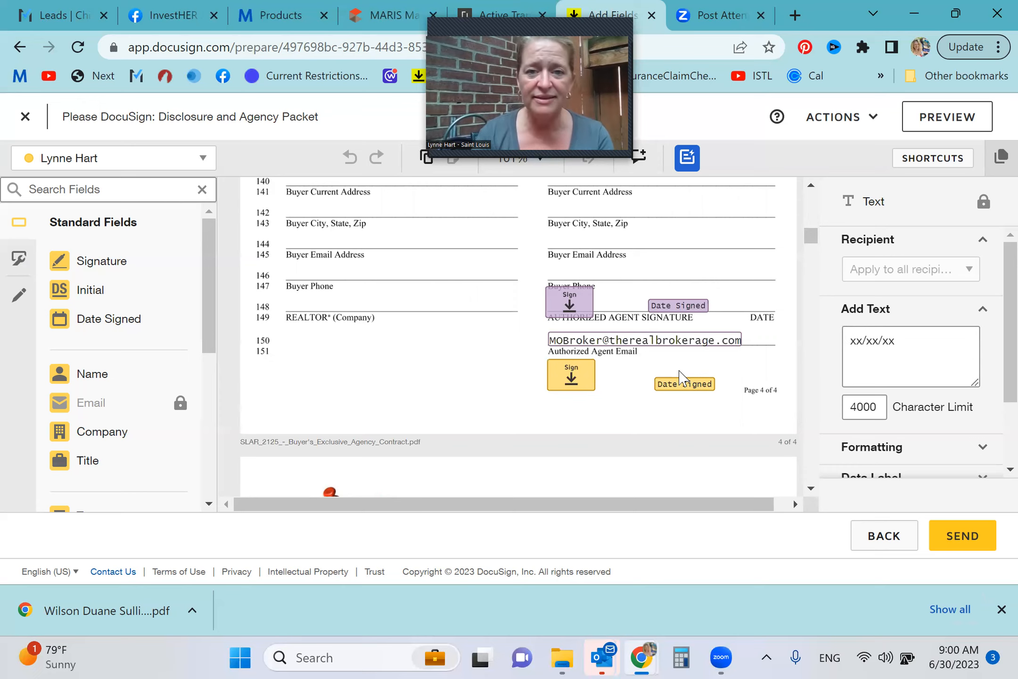
Review the Wire Fraud Advisory and the Missouri Broker Disclosure Form with its authorized relationships and broker address
scroll(681, 377, down, 10)
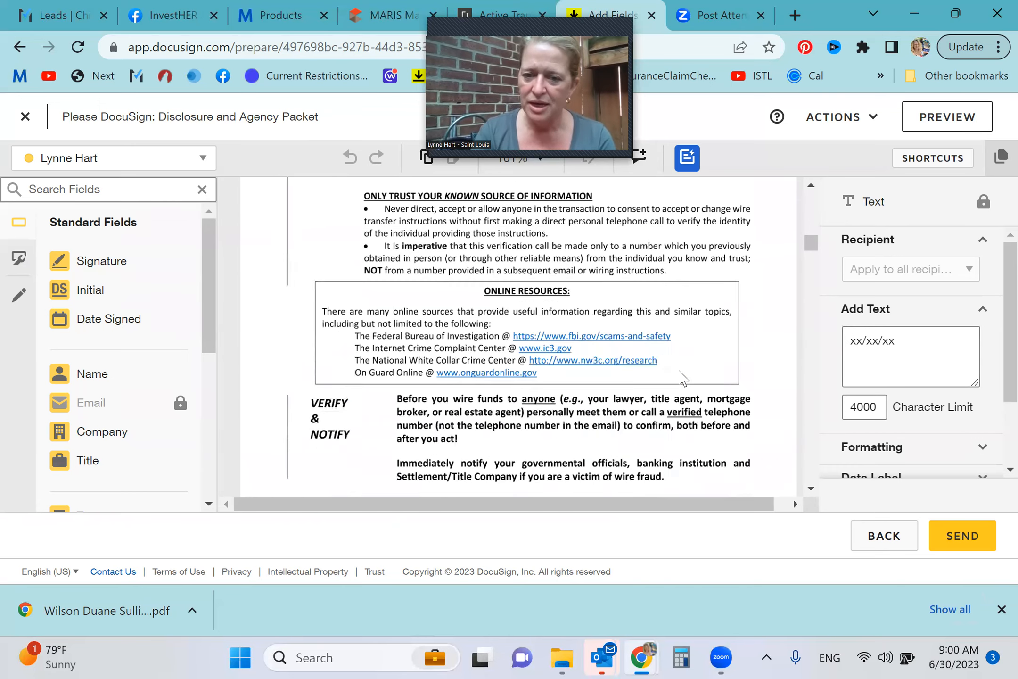
scroll(681, 377, down, 6)
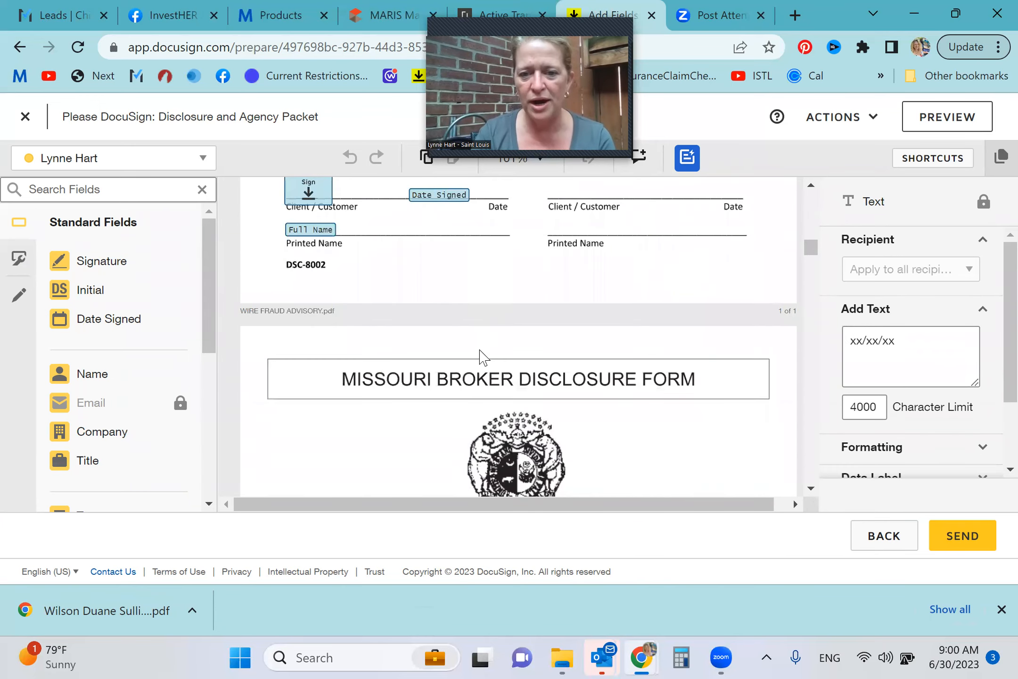
scroll(480, 351, down, 10)
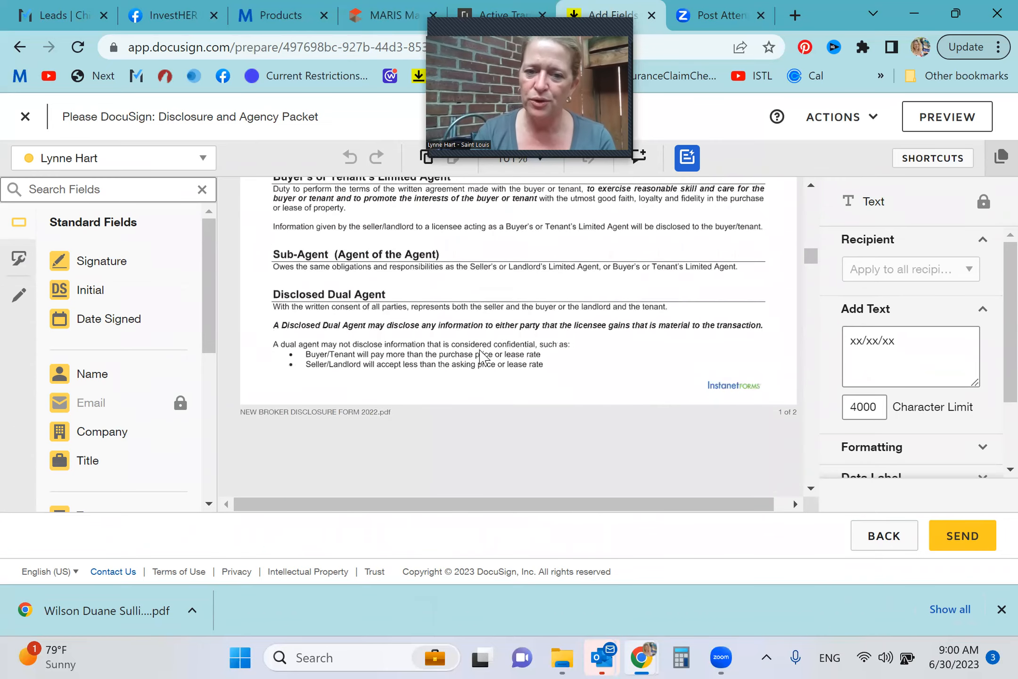
scroll(480, 351, down, 10)
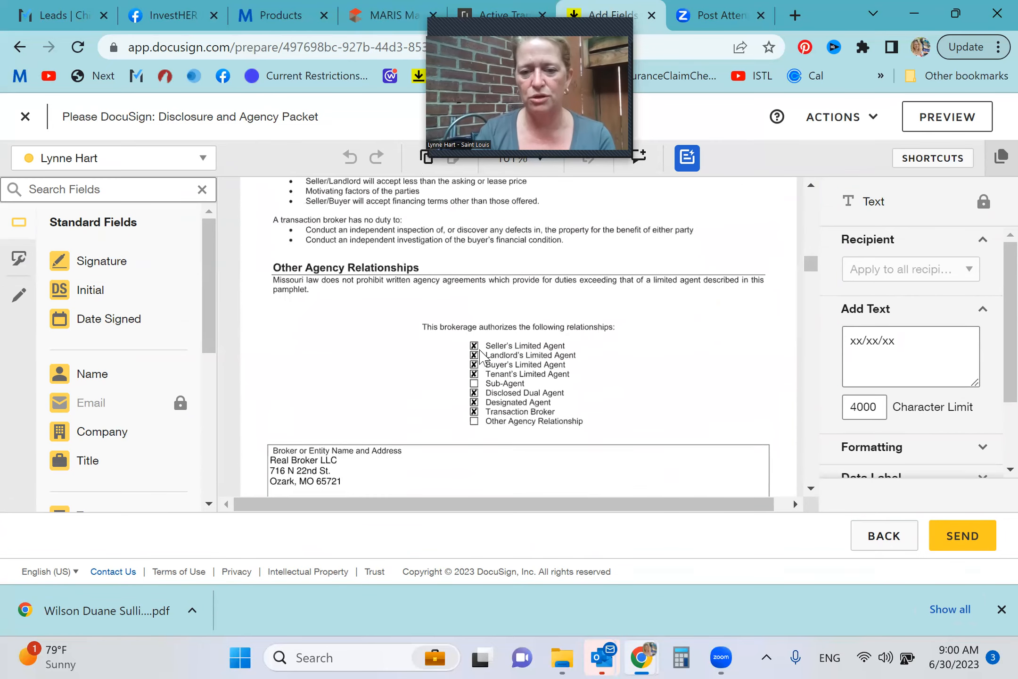
scroll(480, 351, down, 3)
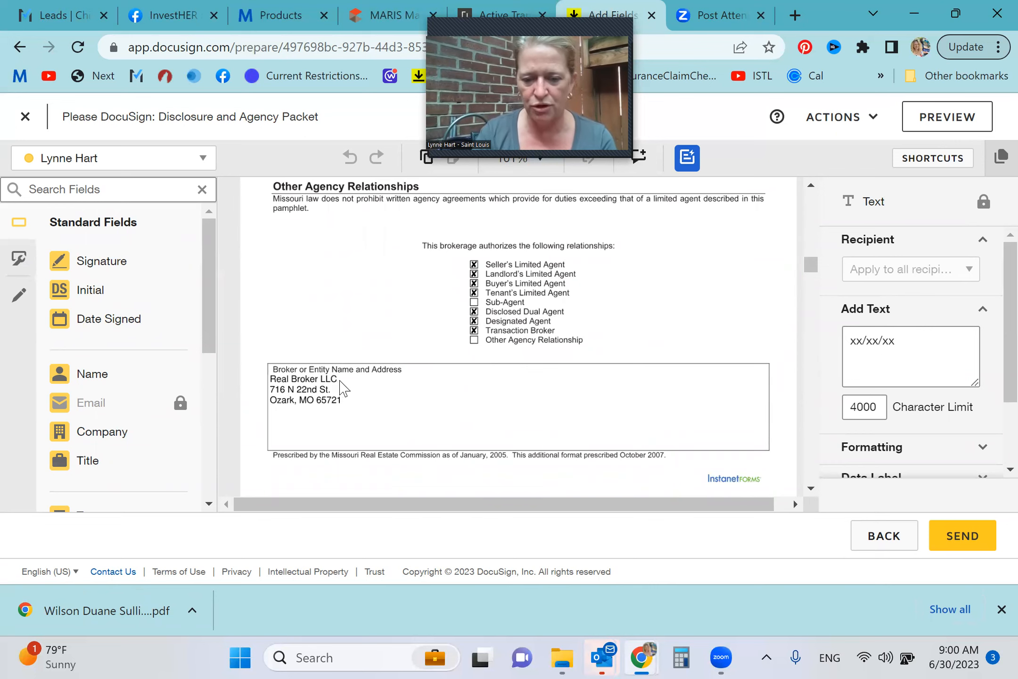
Switch the prospect type in the Broker Disclosure Acknowledgement by checking Seller and clearing Buyer
scroll(344, 387, down, 3)
scroll(345, 388, down, 9)
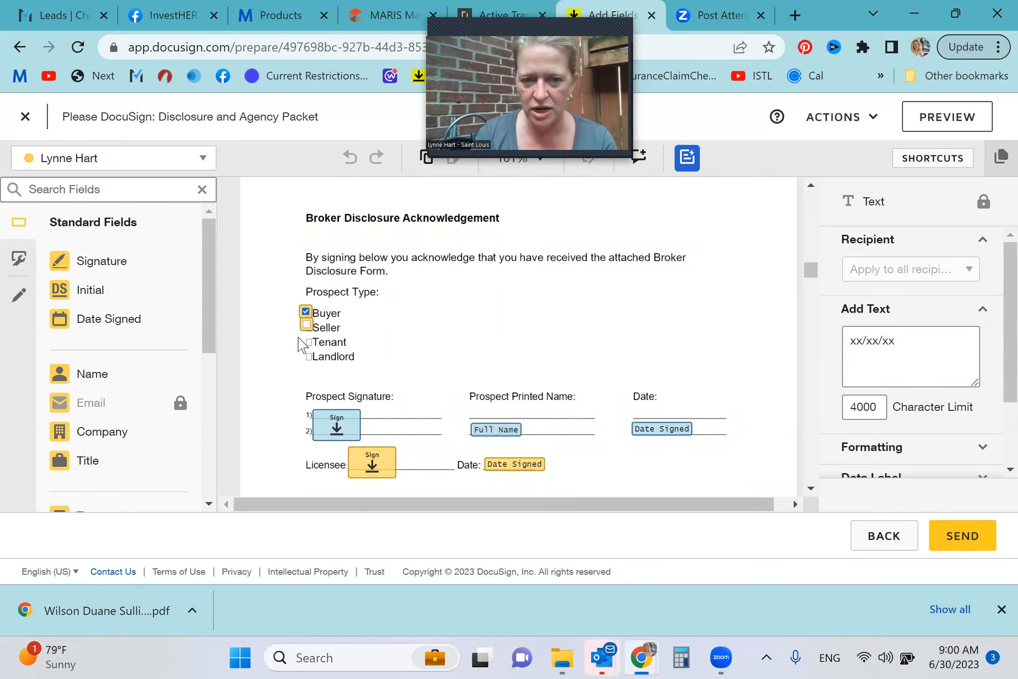
click(307, 327)
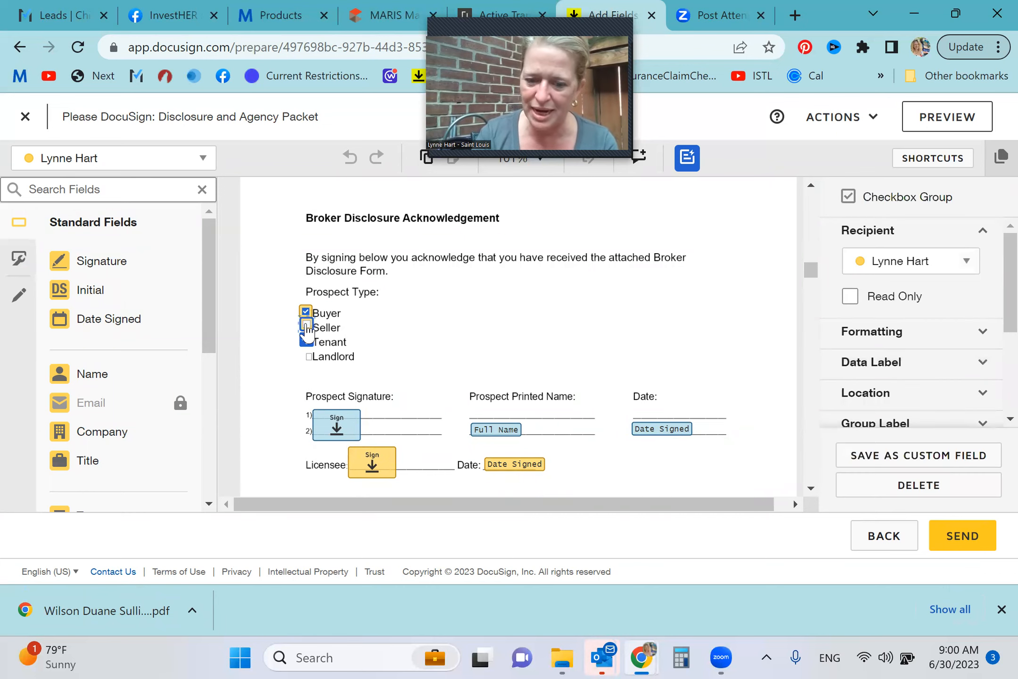
click(306, 313)
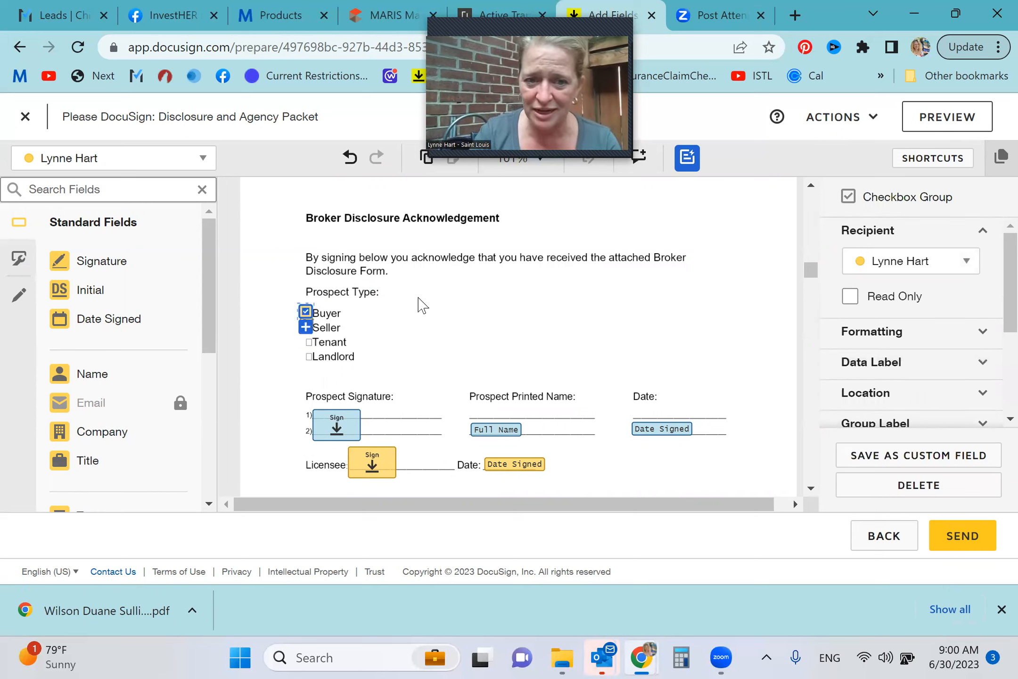
click(563, 288)
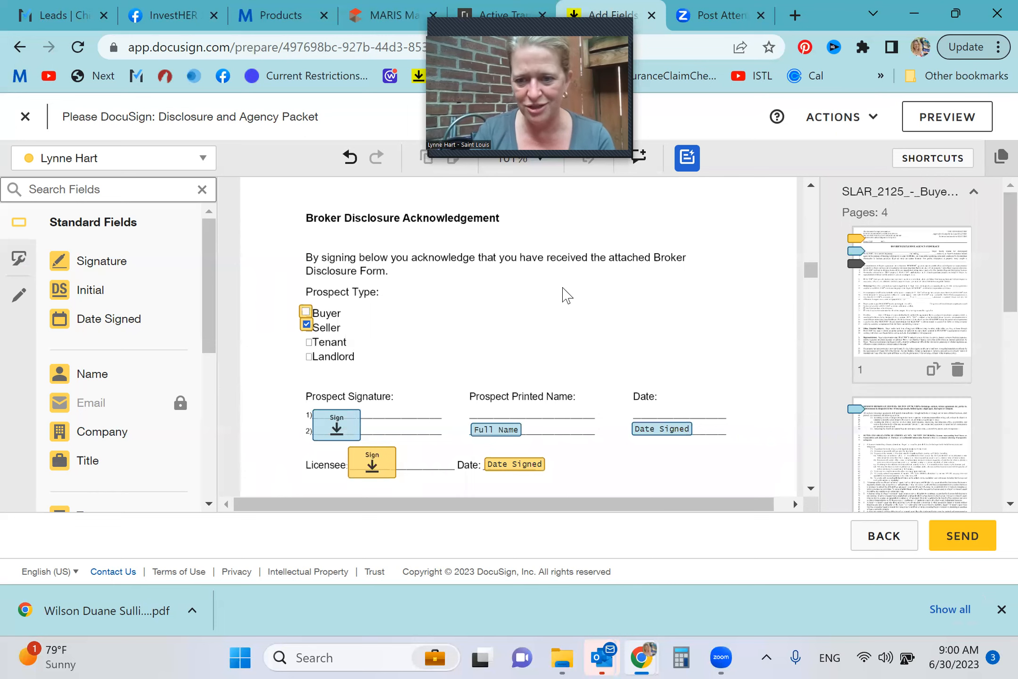
Look over the cover of the Protect Your Family From Lead in Your Home pamphlet included in the packet
scroll(563, 288, down, 10)
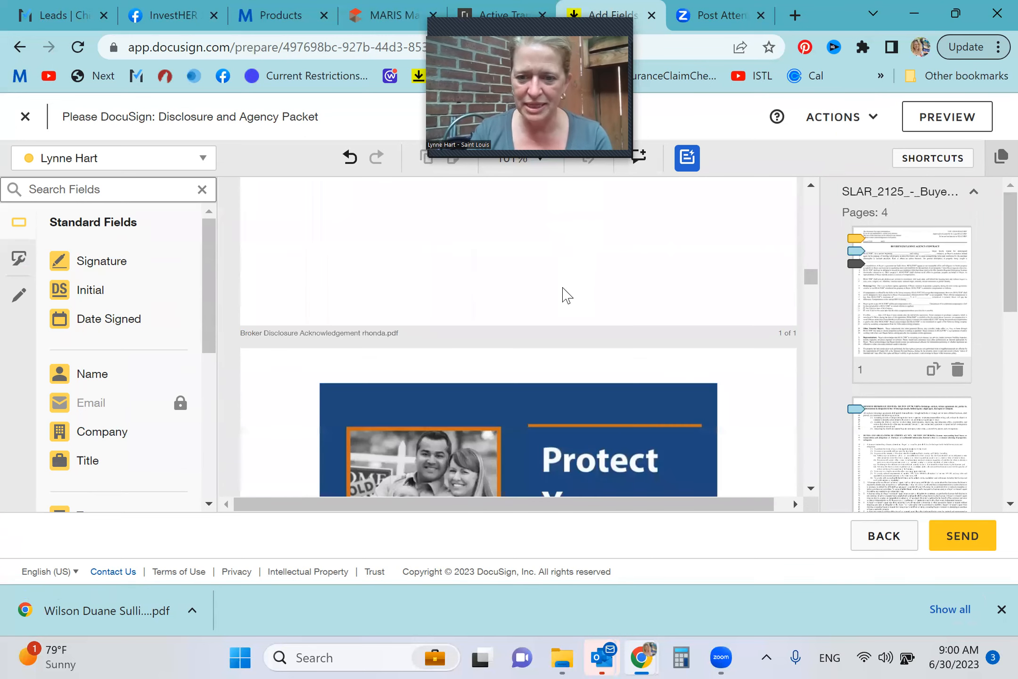
scroll(563, 288, down, 6)
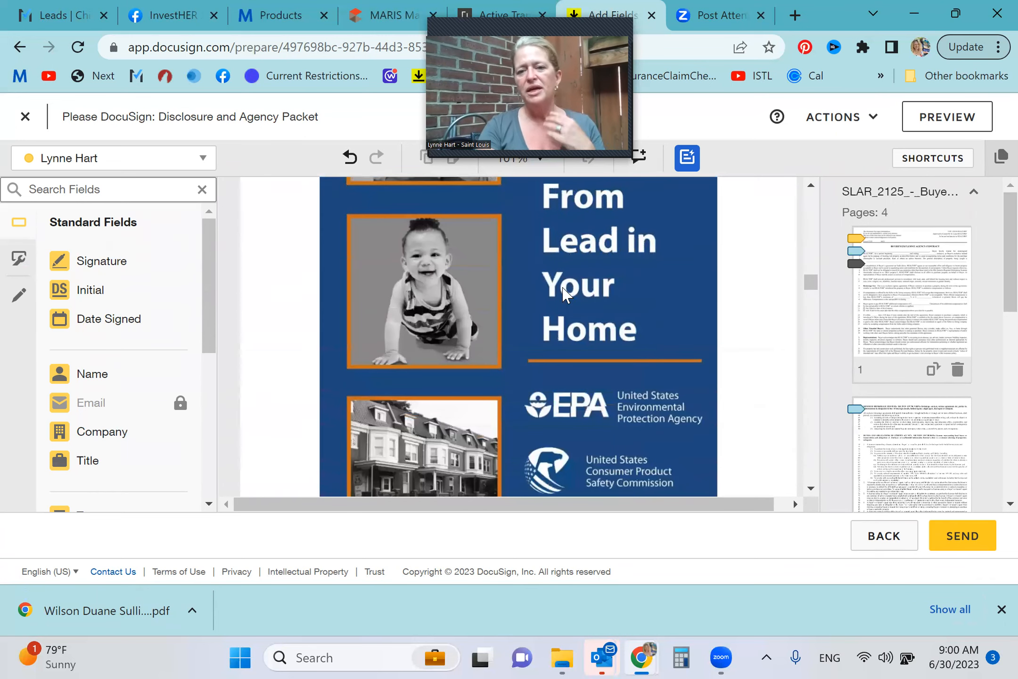
scroll(563, 288, down, 7)
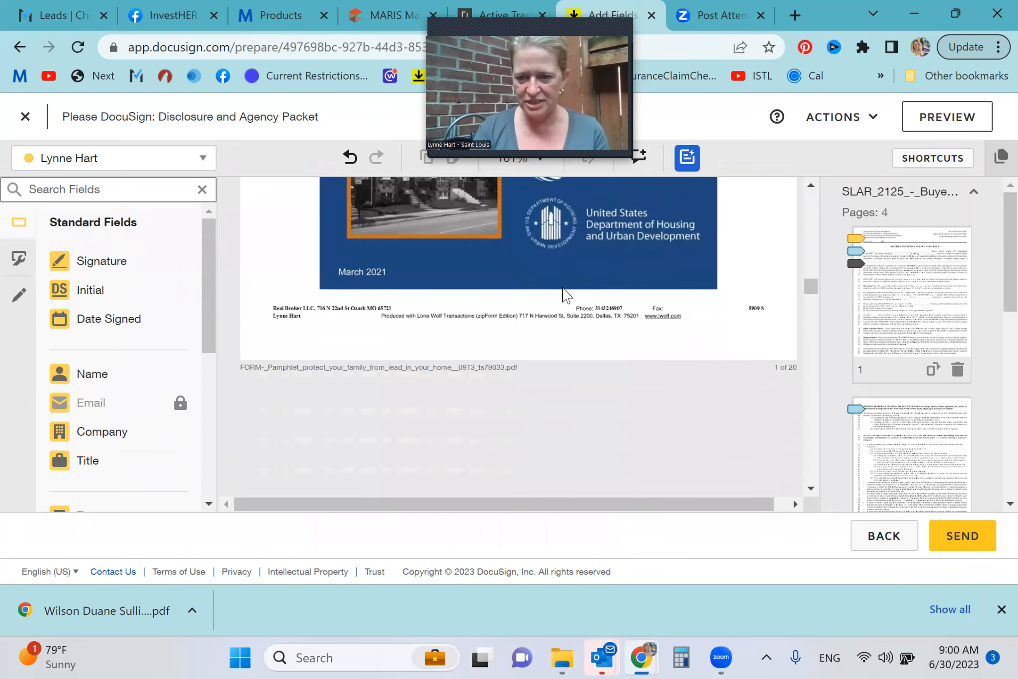
scroll(566, 295, up, 5)
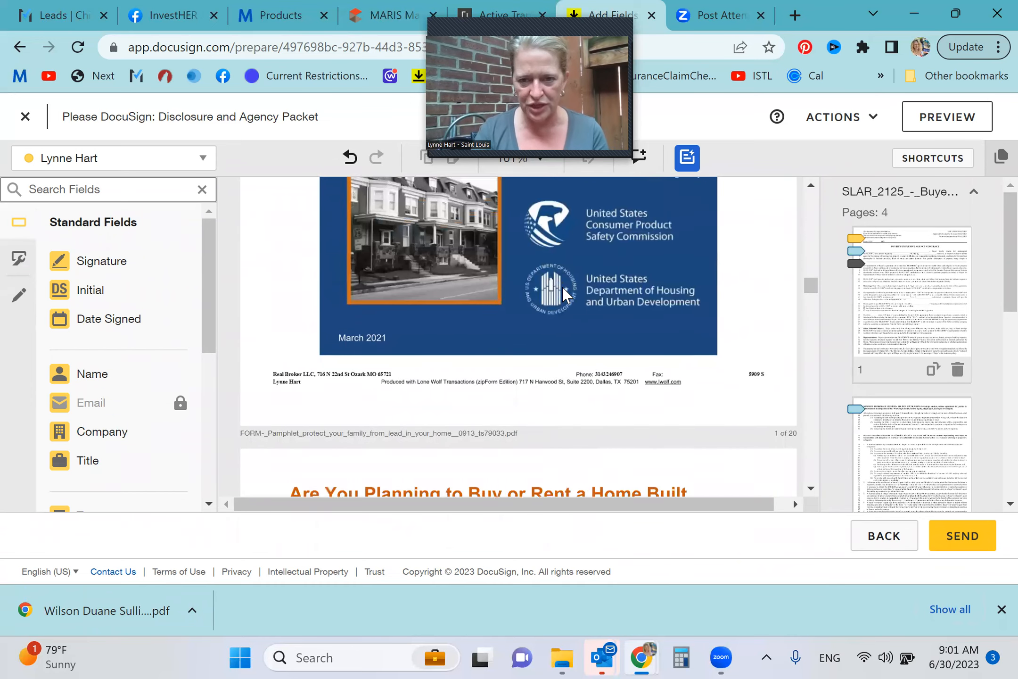
scroll(563, 290, up, 6)
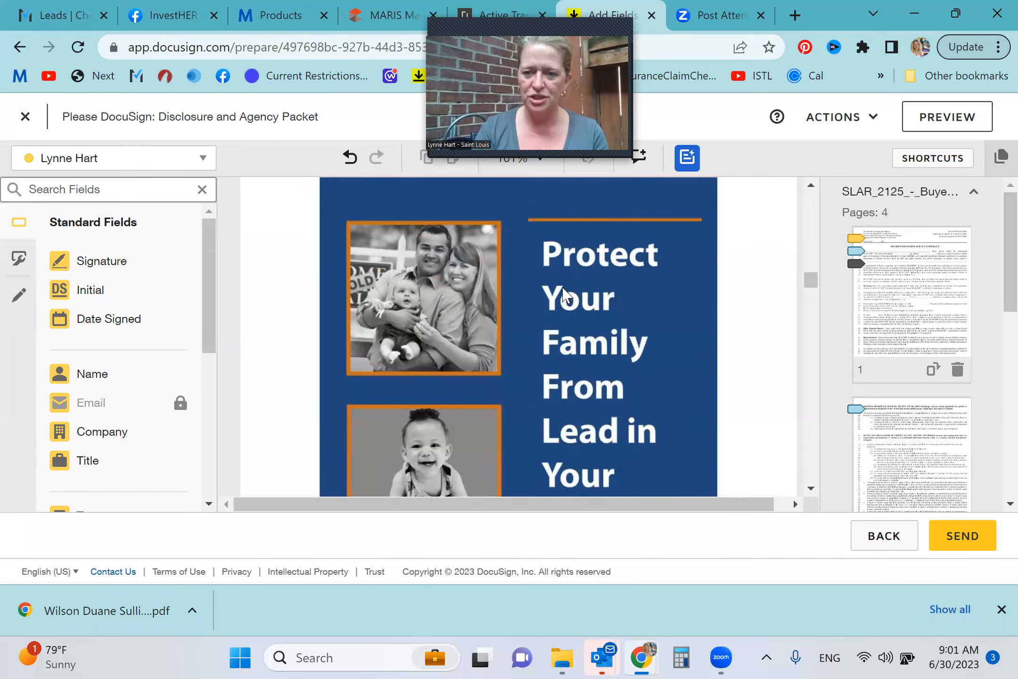
Delete the Buyer's Exclusive Agency Contract from the envelope's documents, keeping the advisory, disclosure forms and lead pamphlet
scroll(564, 291, up, 6)
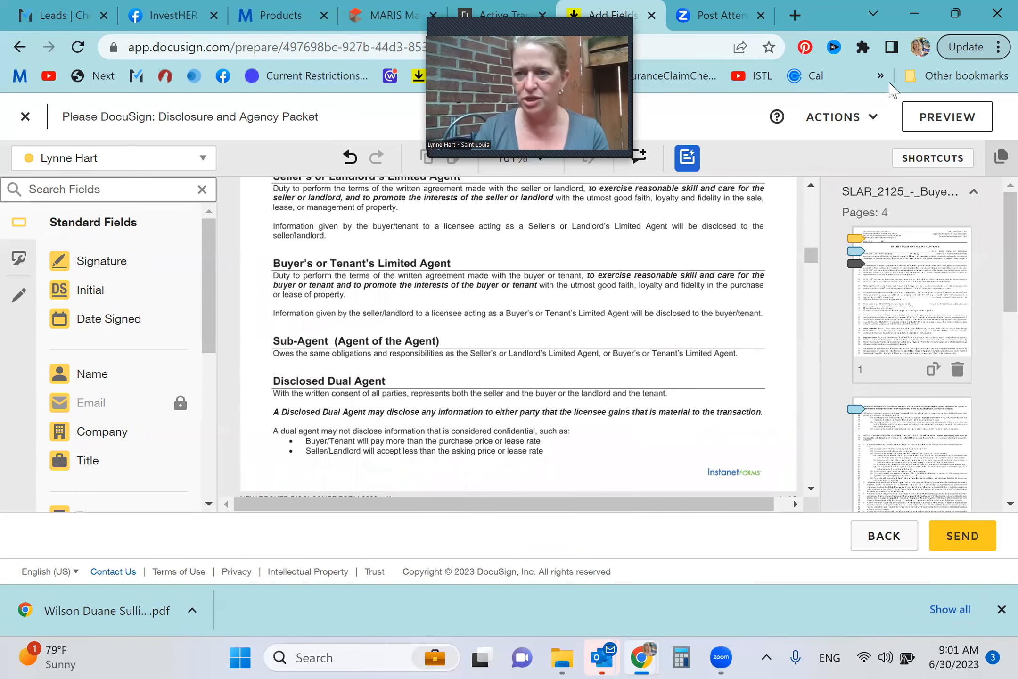
click(876, 124)
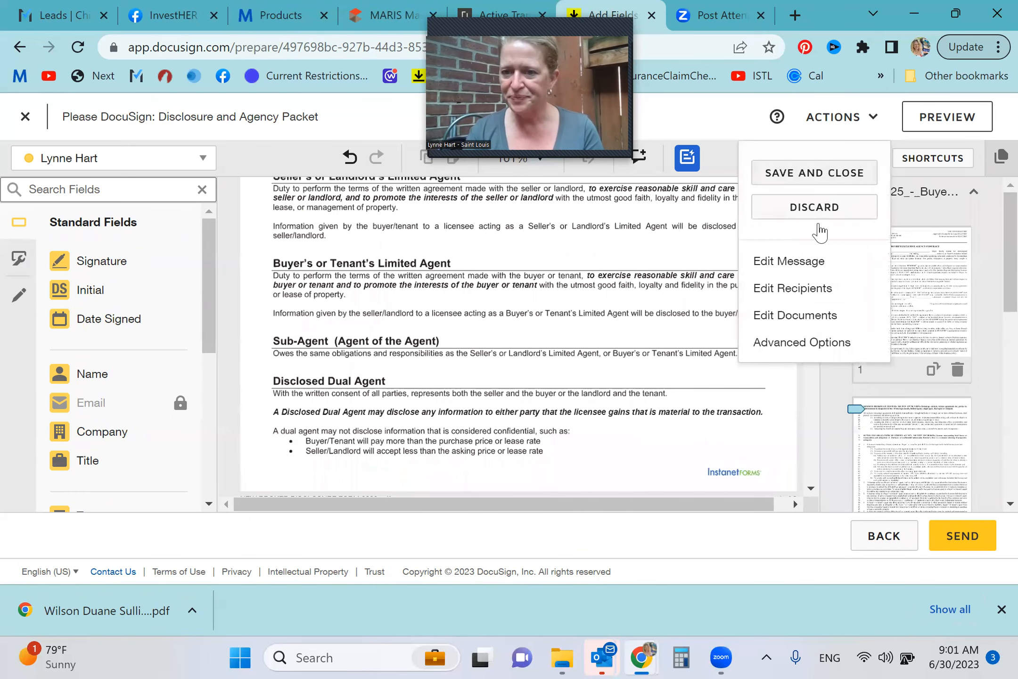
click(789, 315)
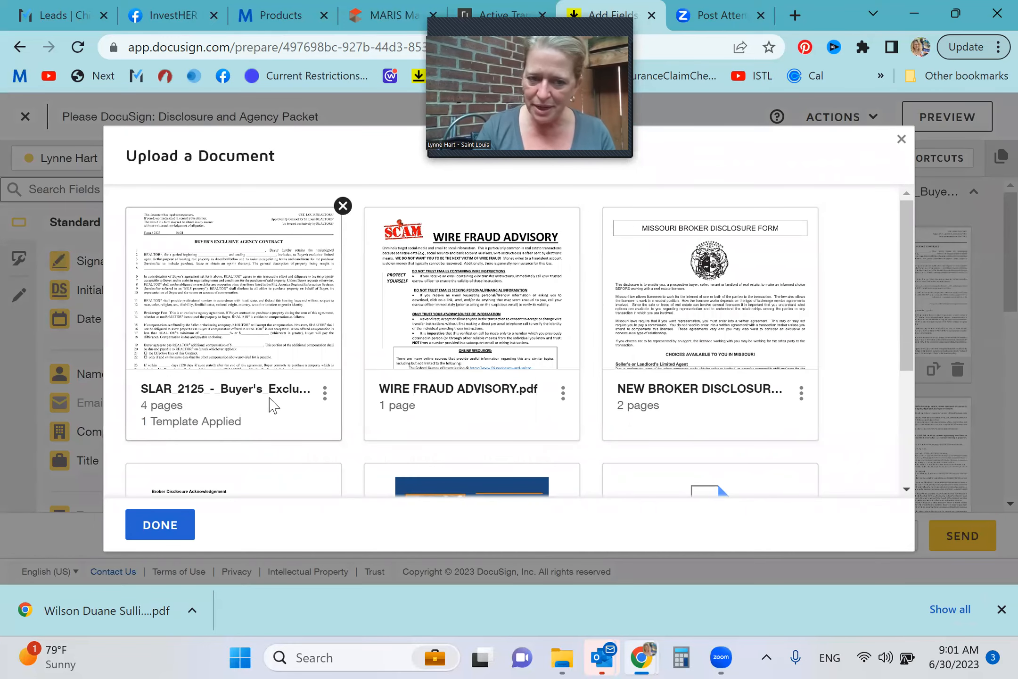
click(326, 405)
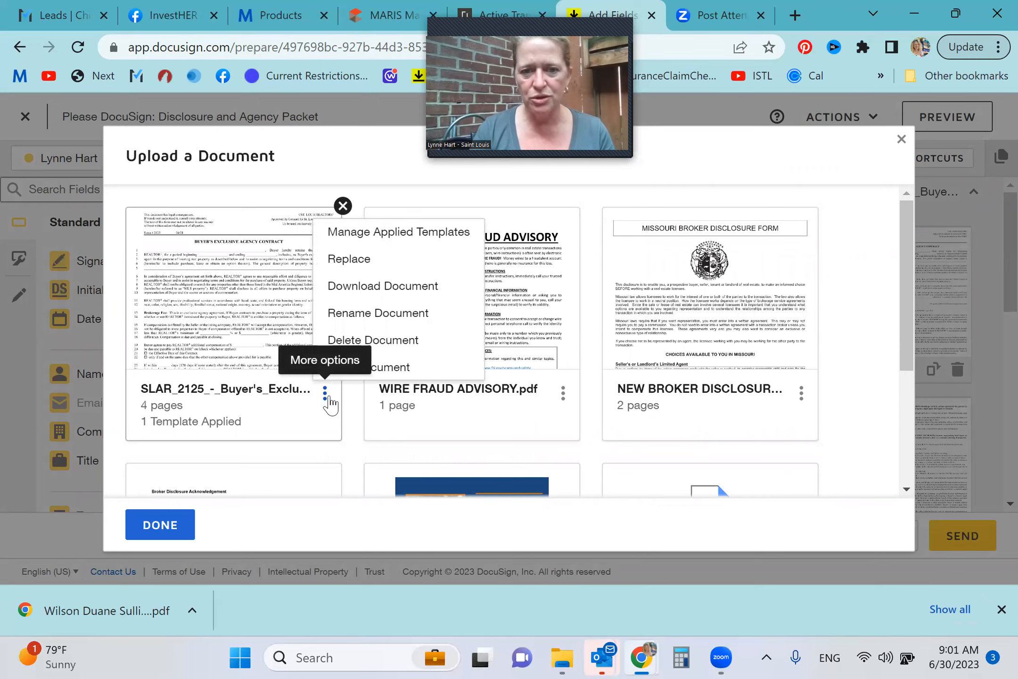
click(392, 338)
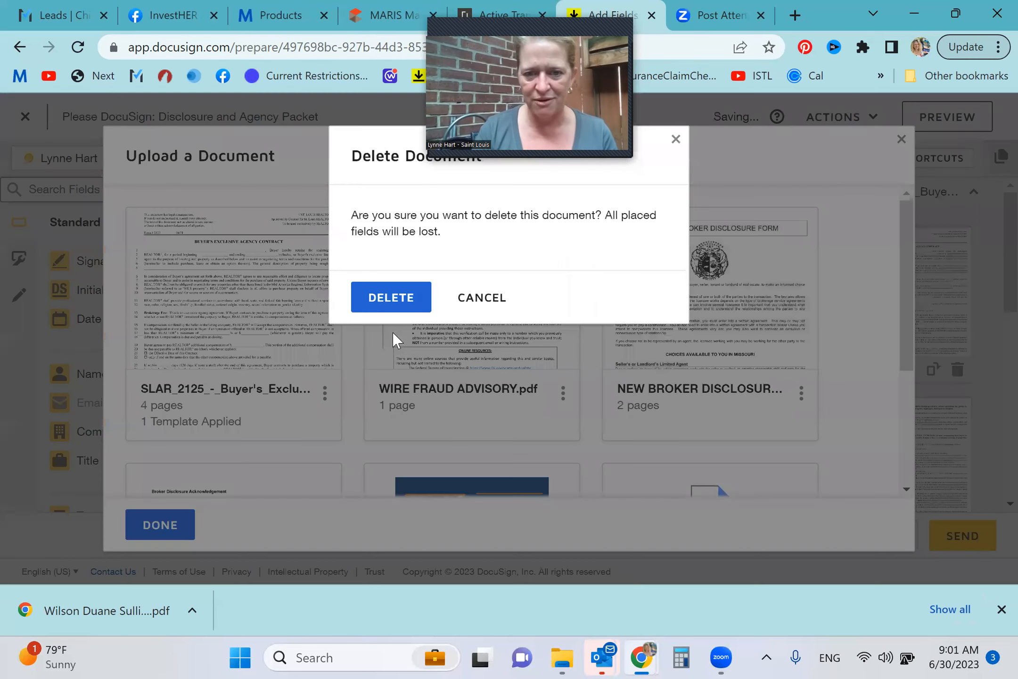
click(381, 298)
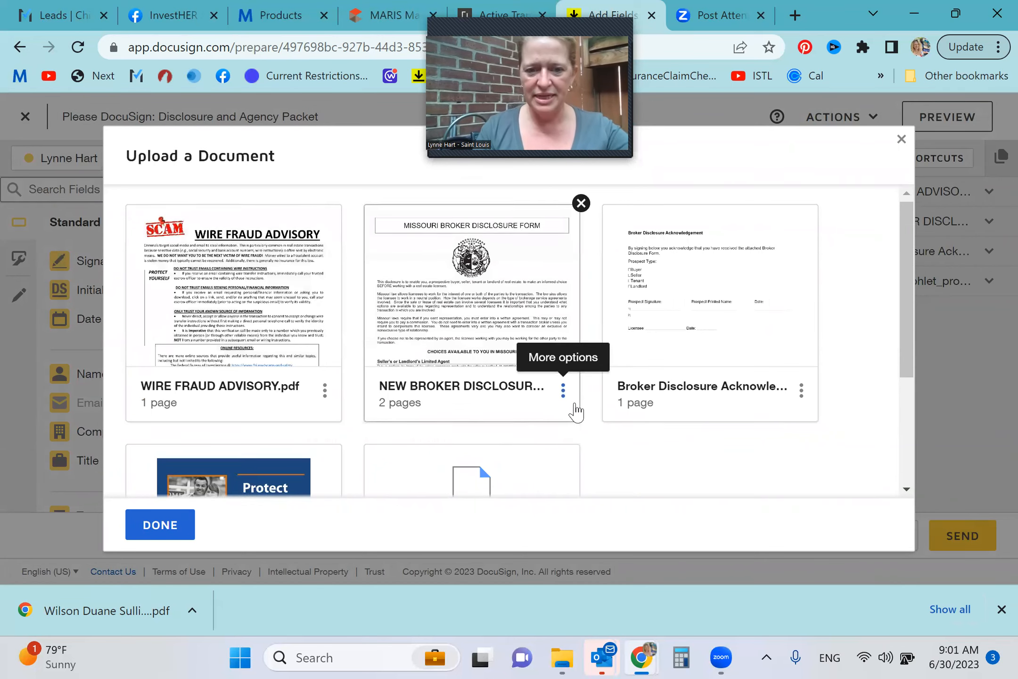
scroll(573, 410, down, 3)
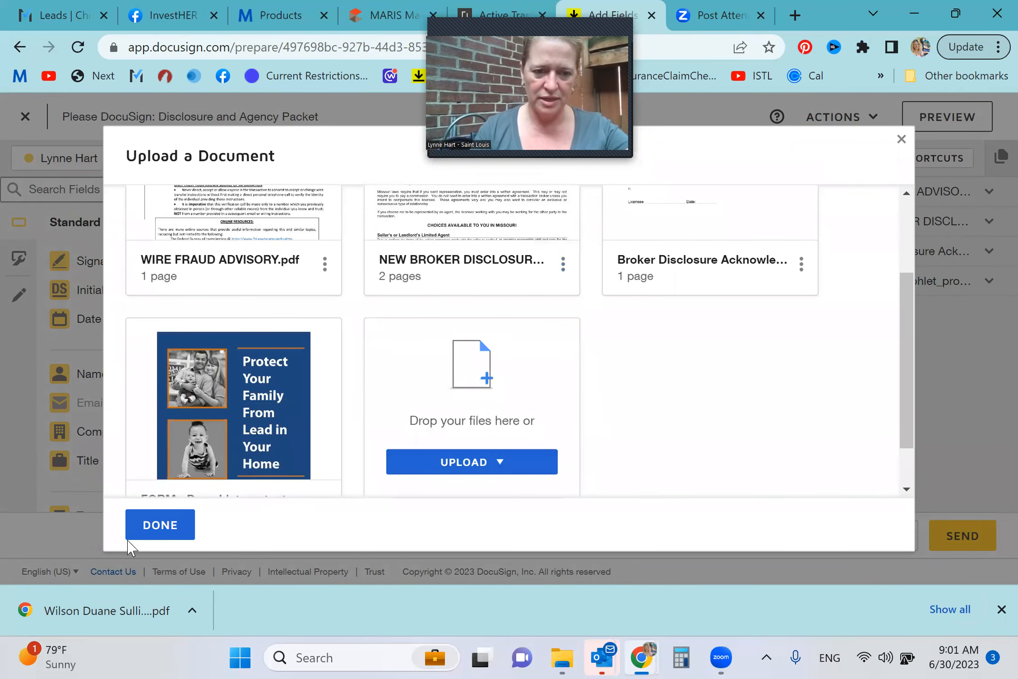
click(146, 538)
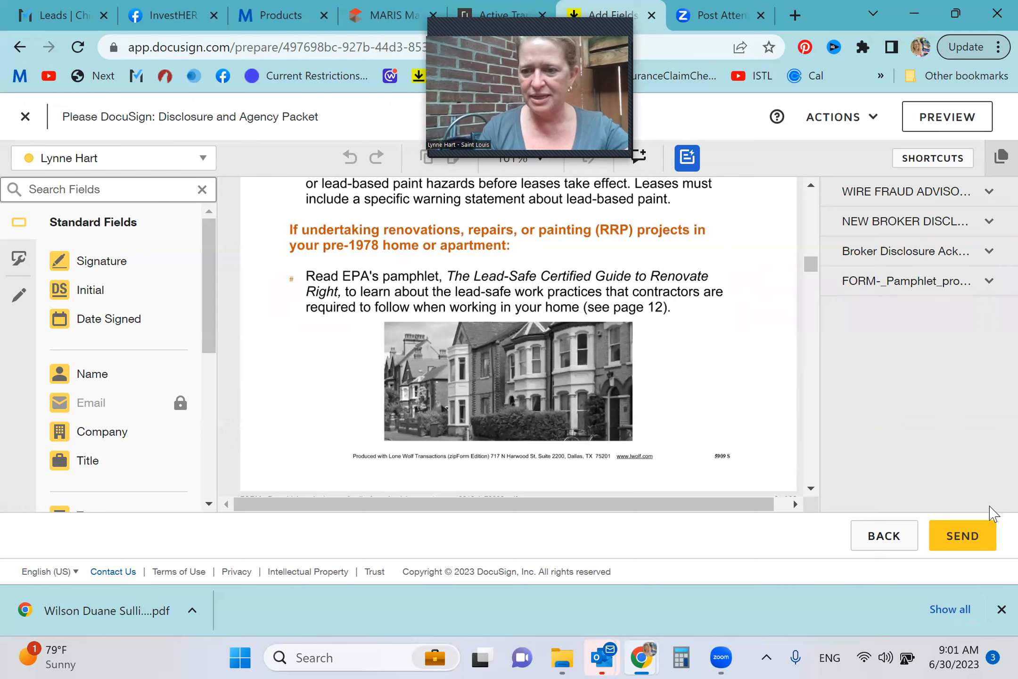
Back out of sending the packet with missing fields and remove the Broker from its recipients
click(967, 541)
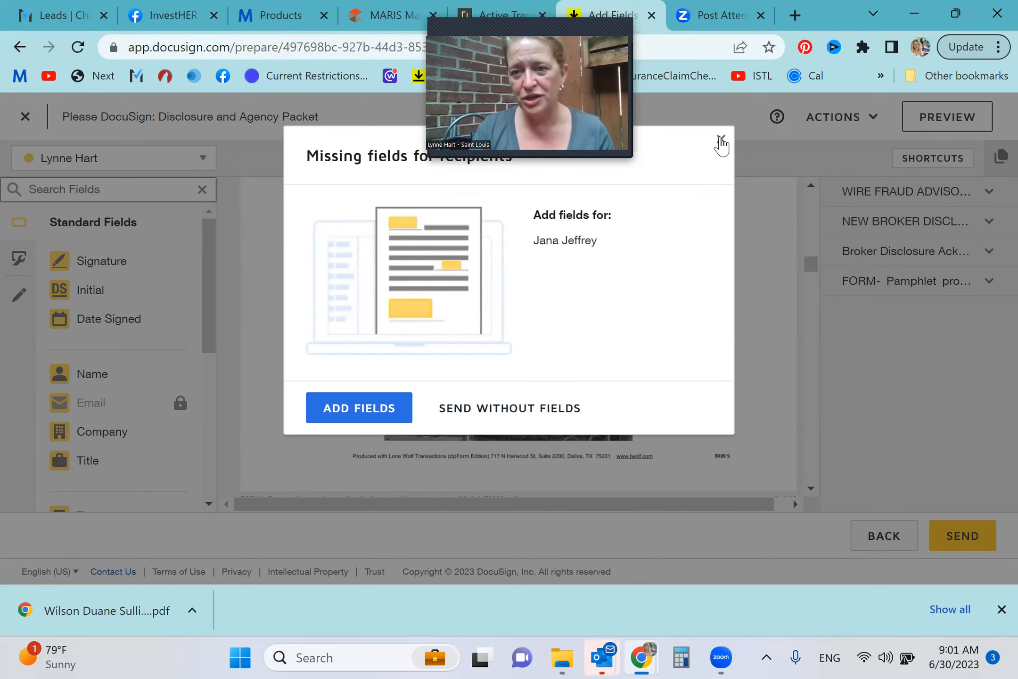
click(721, 140)
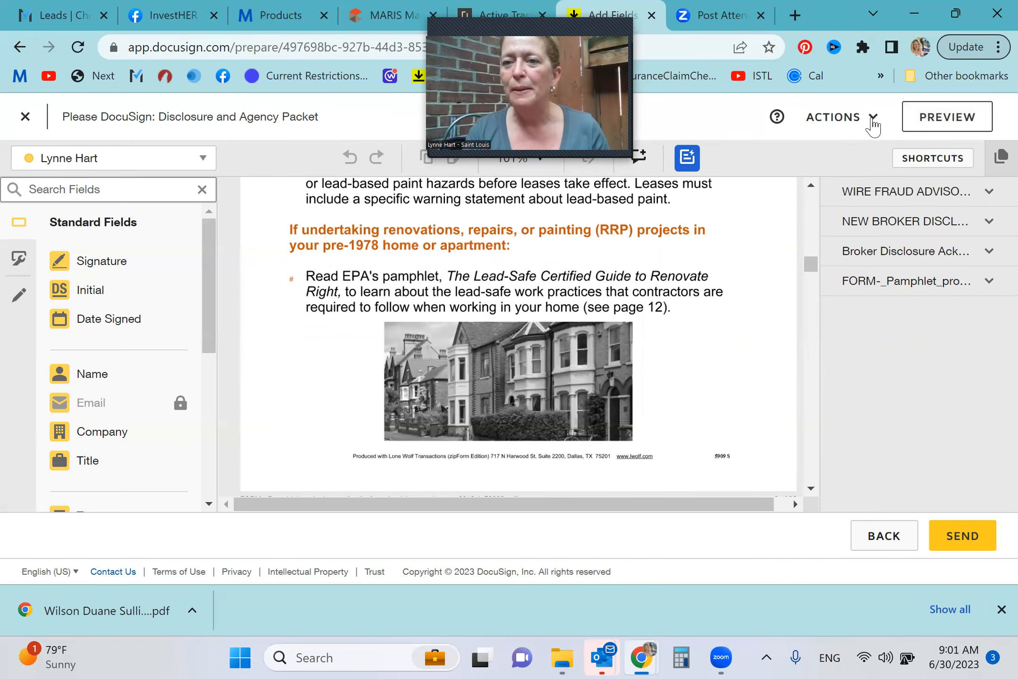
click(872, 123)
click(789, 297)
scroll(615, 379, down, 3)
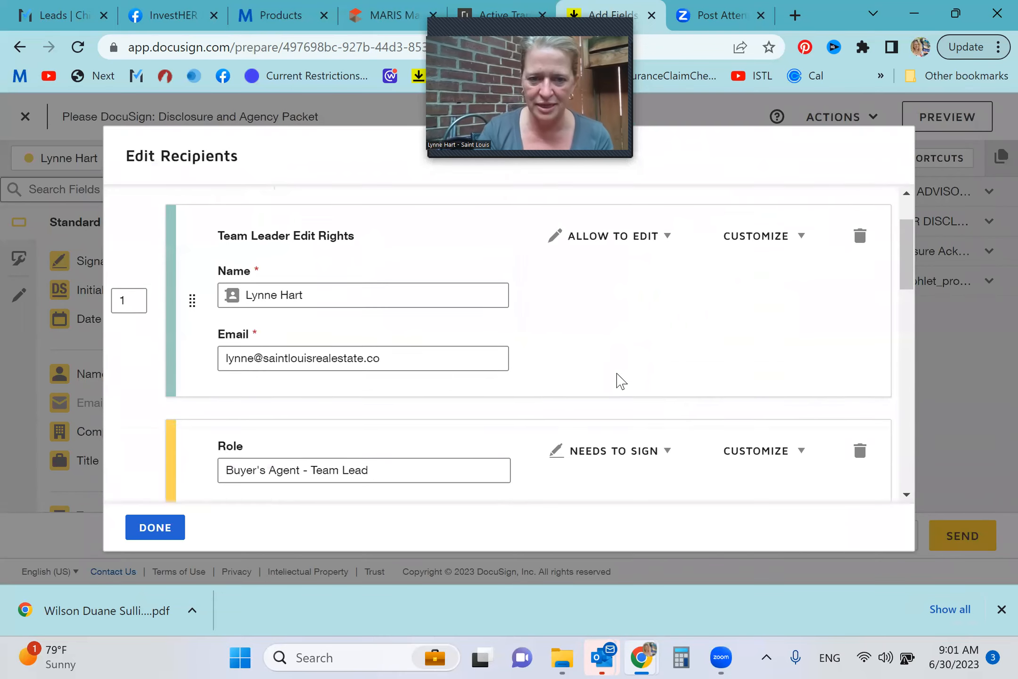
scroll(617, 380, down, 10)
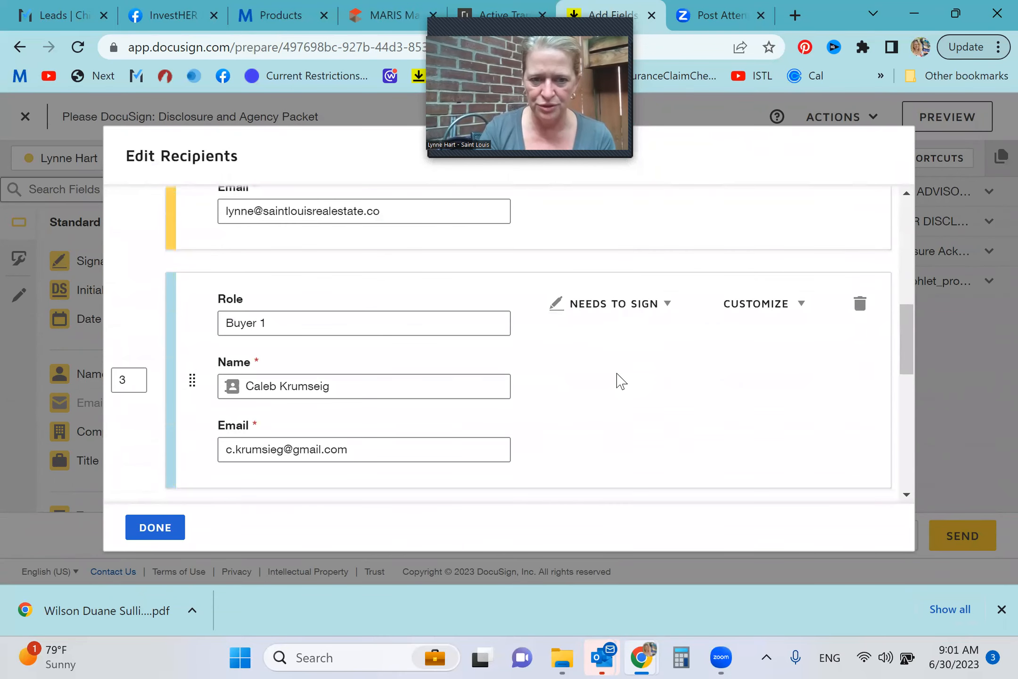
scroll(617, 381, down, 3)
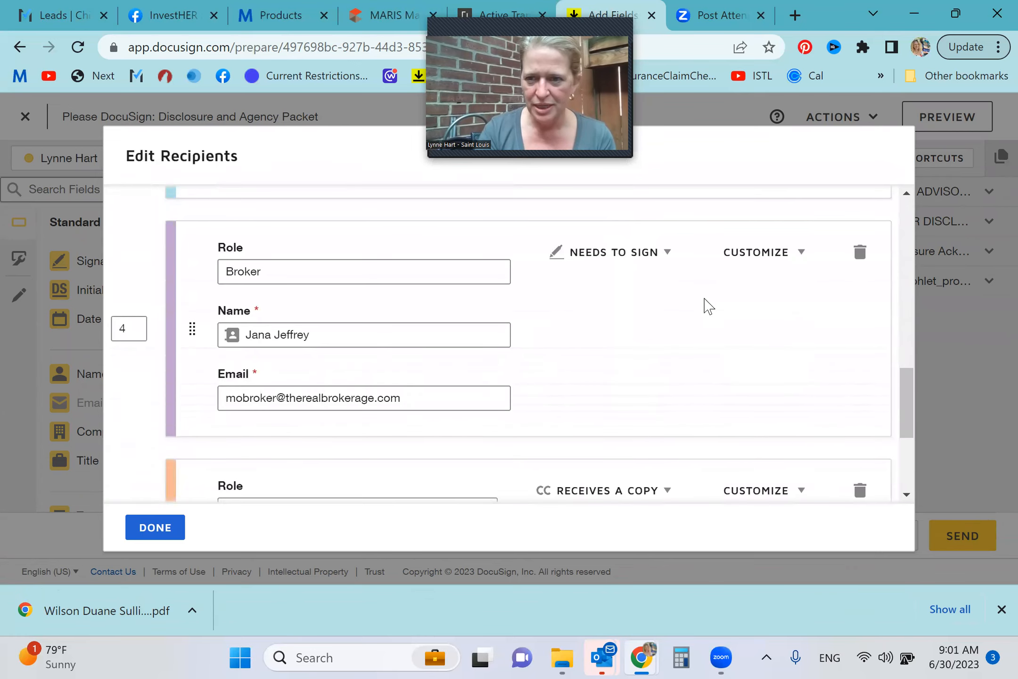
click(861, 254)
Remove the Team Leader Edit Rights recipient and save the edited recipient list
scroll(716, 321, up, 7)
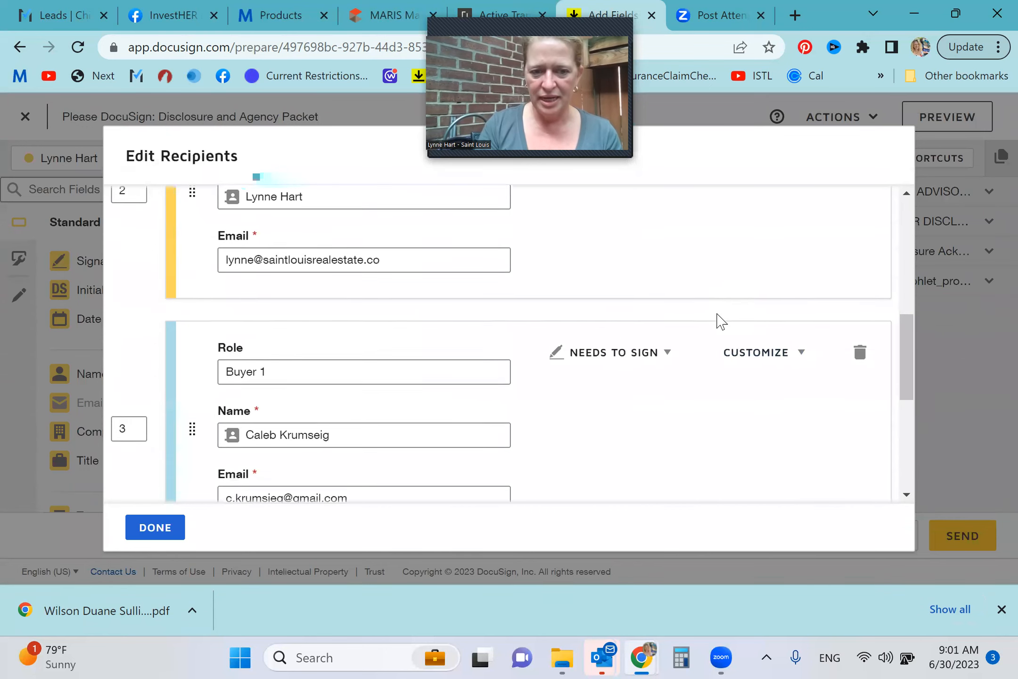
scroll(716, 321, up, 2)
scroll(716, 321, up, 1)
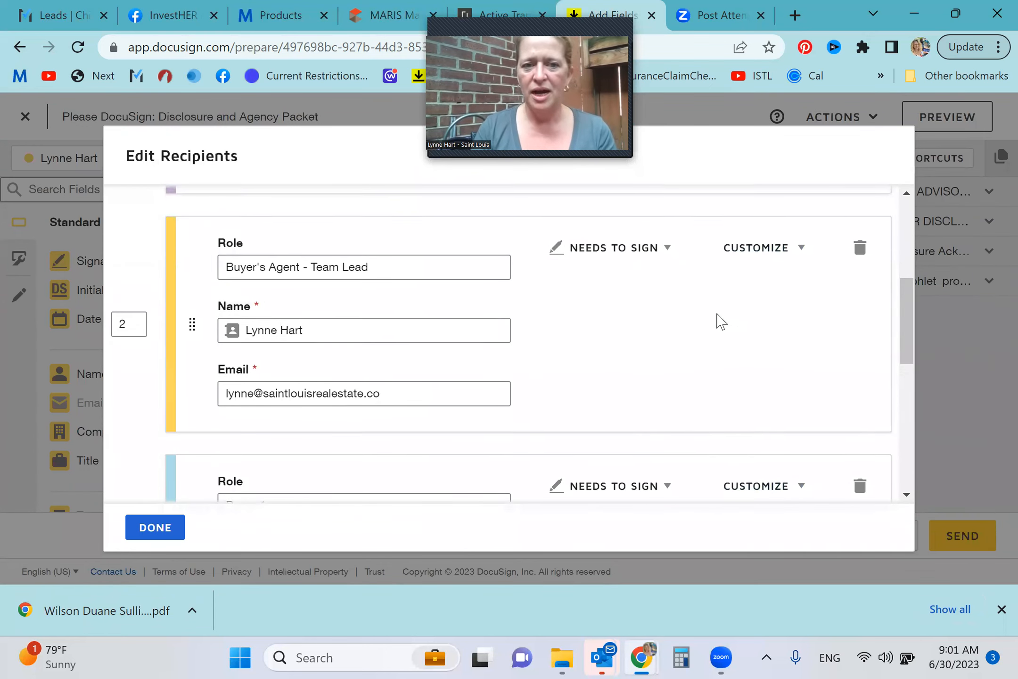
scroll(633, 302, up, 4)
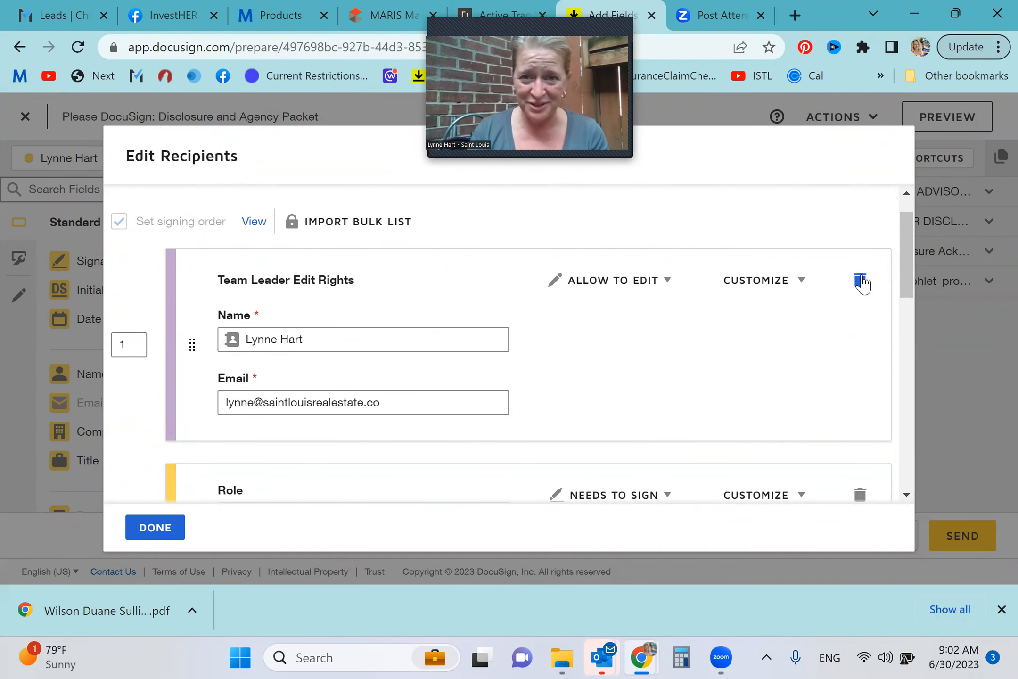
click(860, 281)
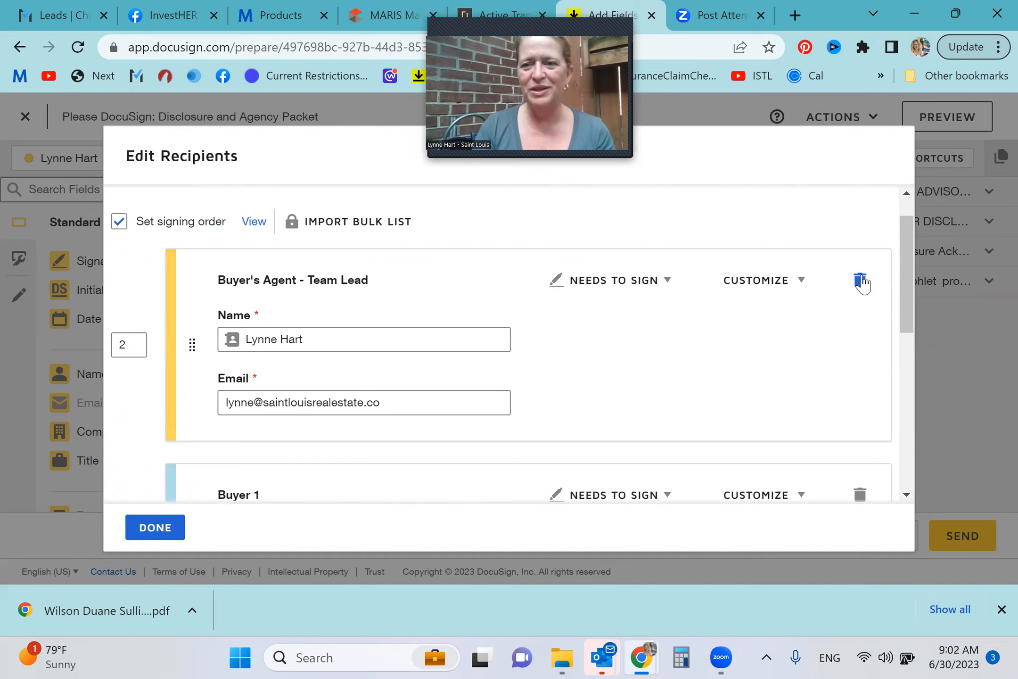
scroll(695, 350, down, 5)
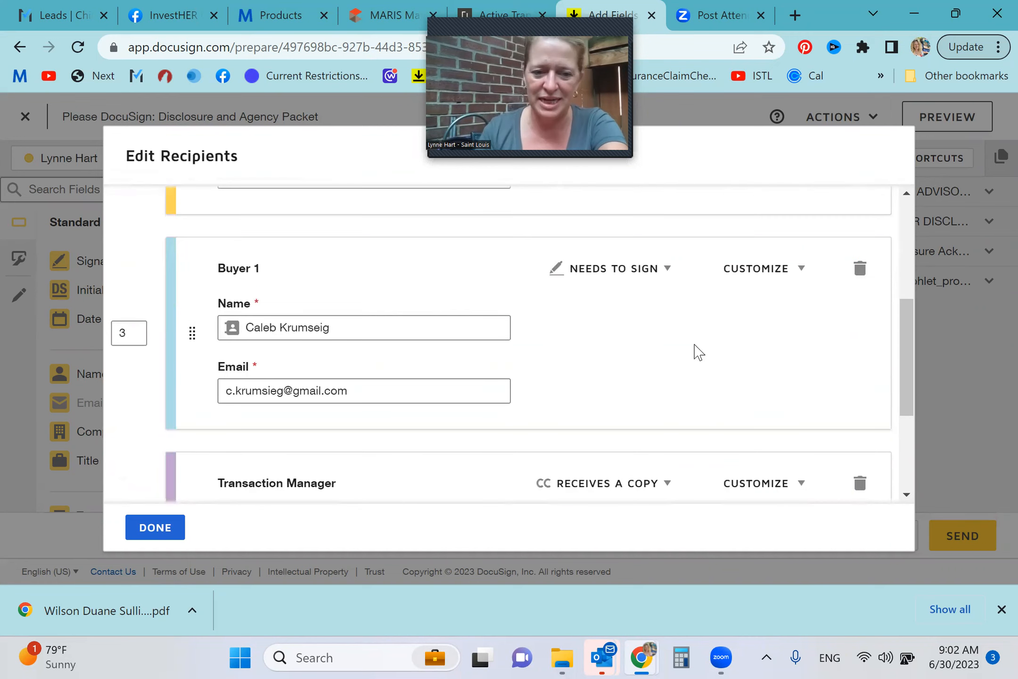
click(150, 530)
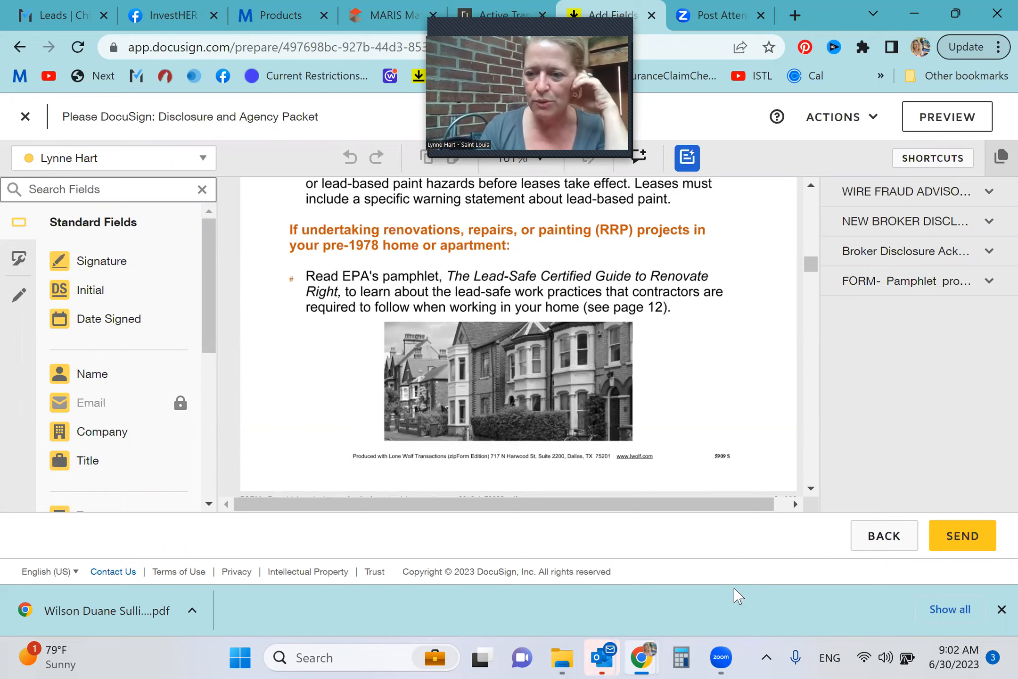
Send the Disclosure and Agency Packet and open it for your own signing
click(961, 539)
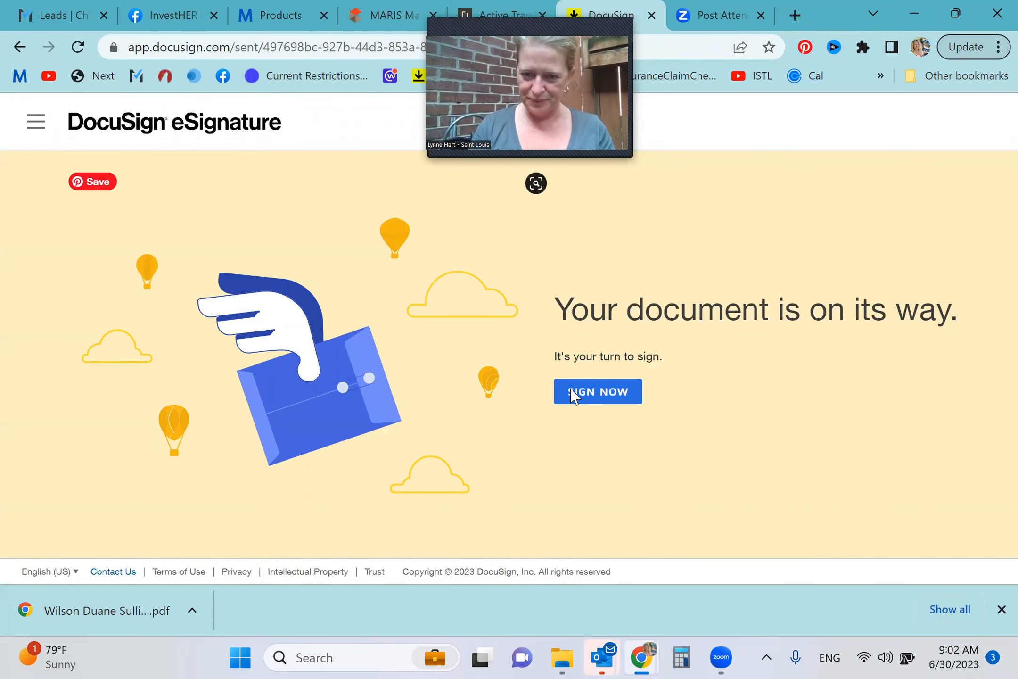
click(607, 398)
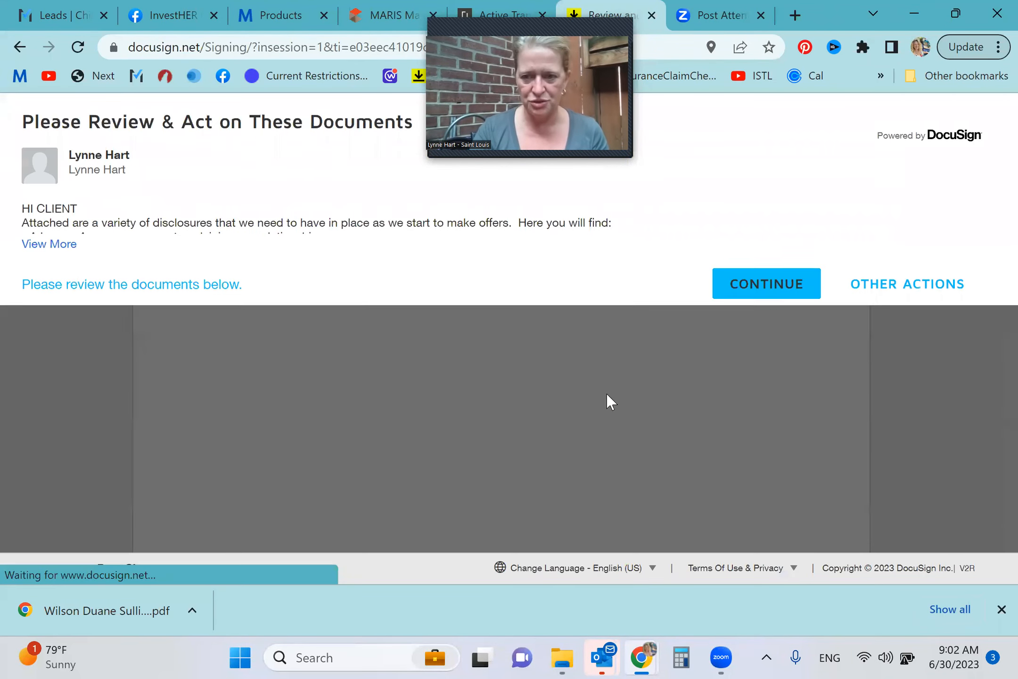
click(788, 289)
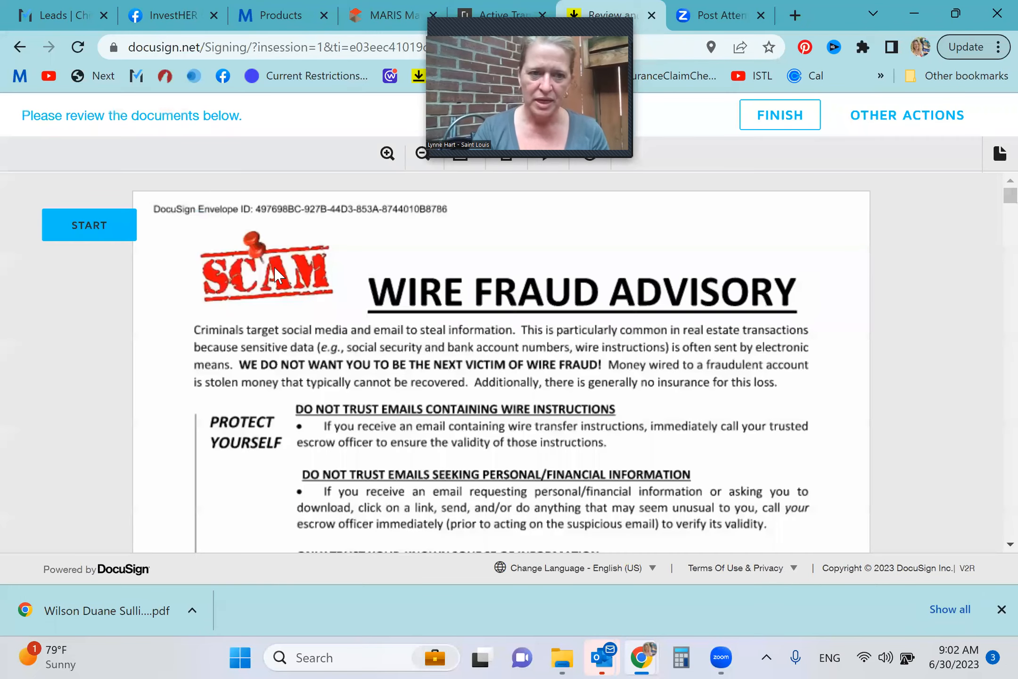
Sign the Licensee field on the Broker Disclosure Acknowledgement and finish the signing
click(65, 219)
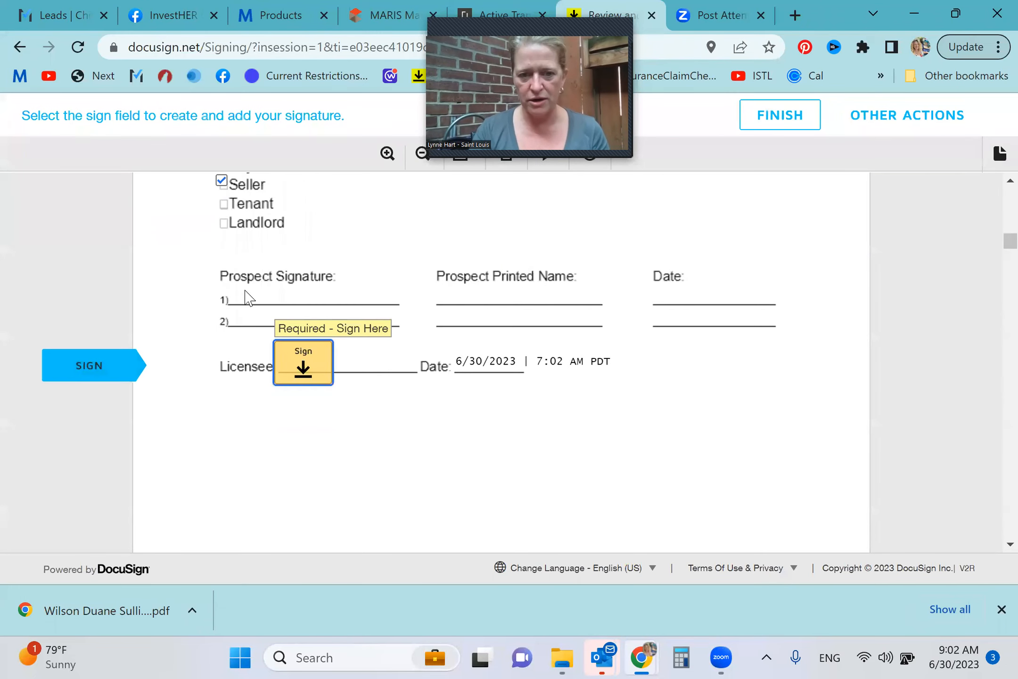
click(303, 363)
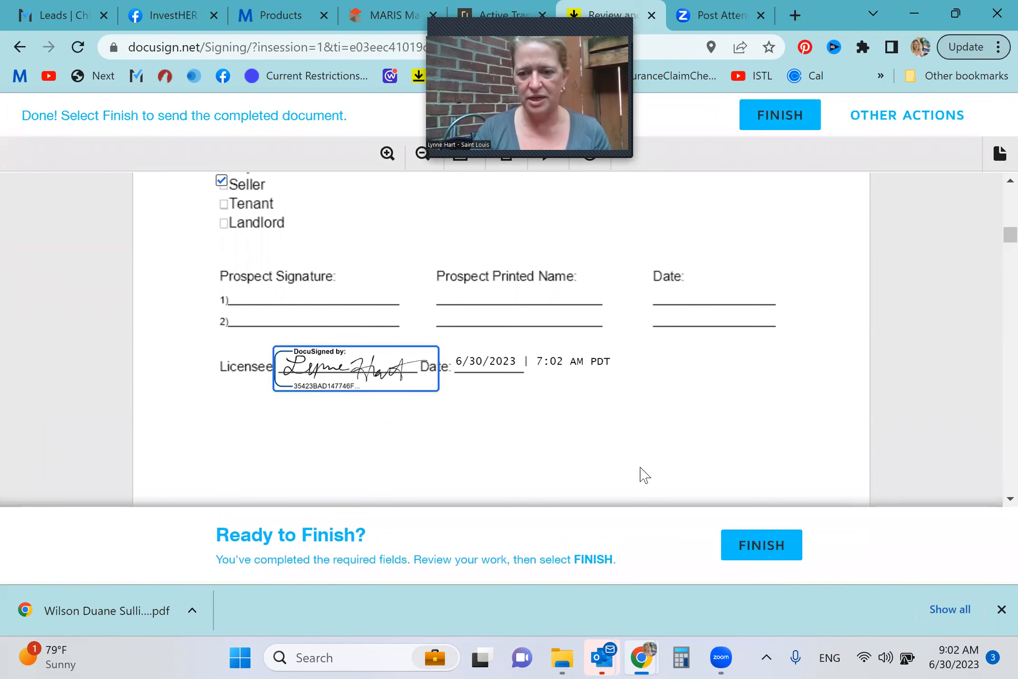
click(772, 558)
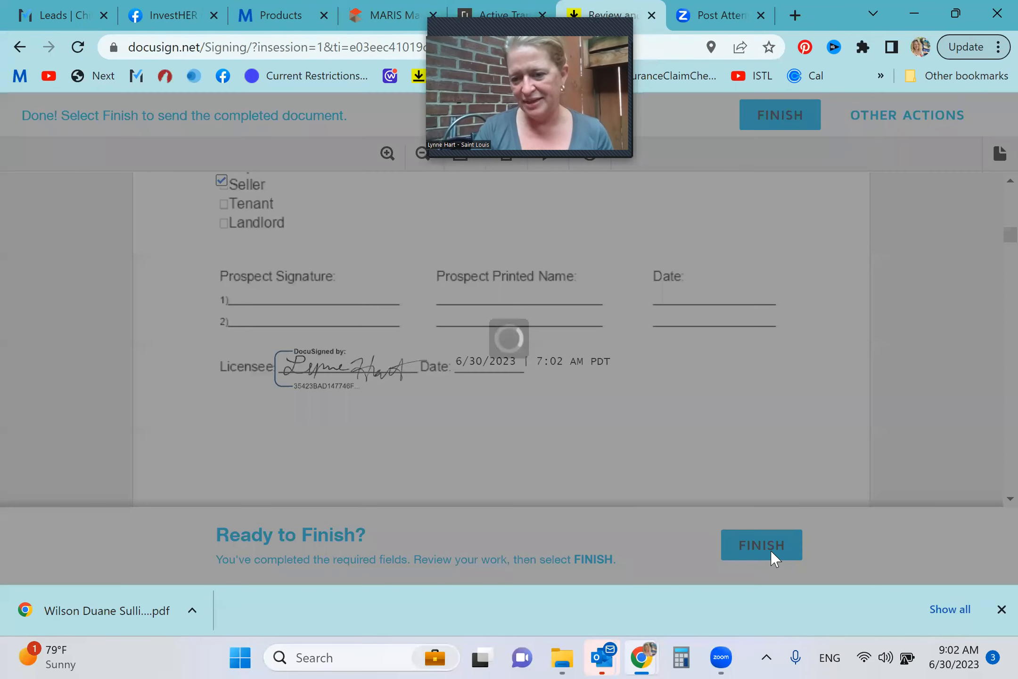